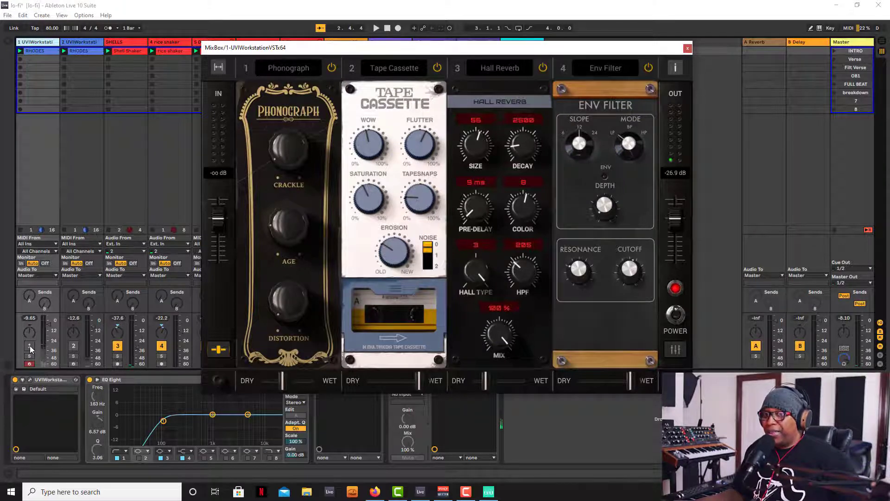
Activate the first UVI Workstation track and play the set after comparing its Phonograph effect off and on
click(29, 345)
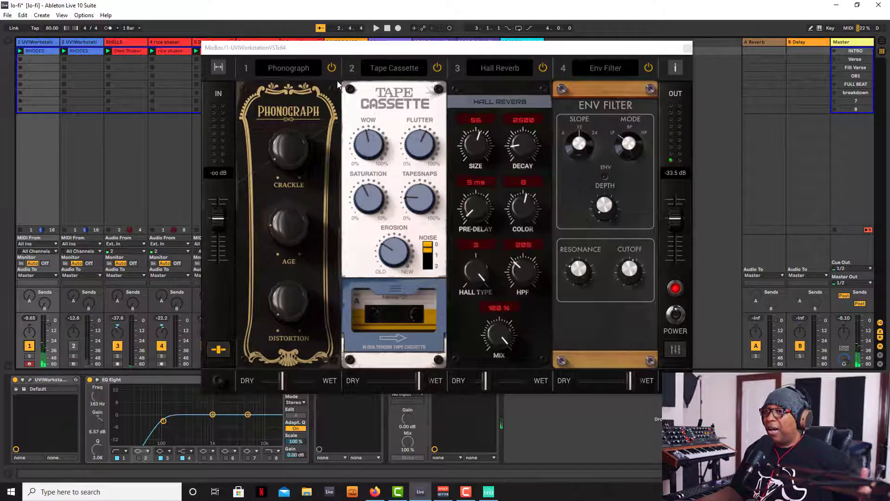
click(332, 69)
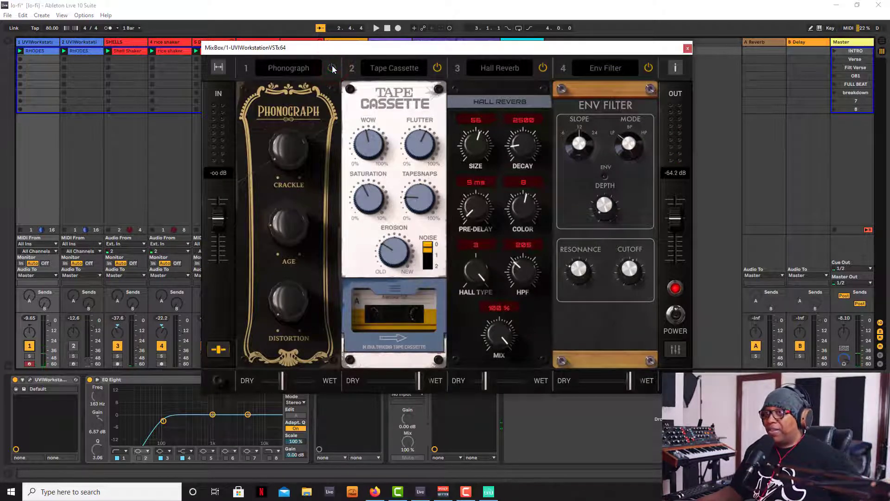
click(332, 69)
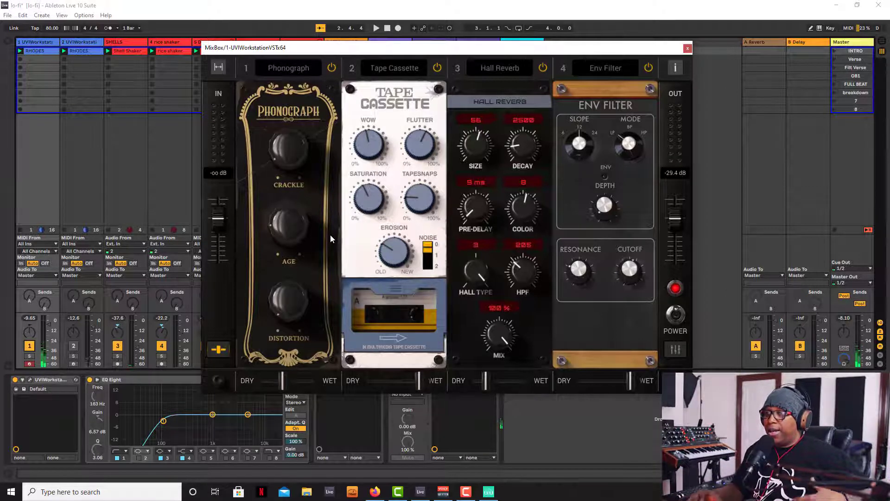
key(space)
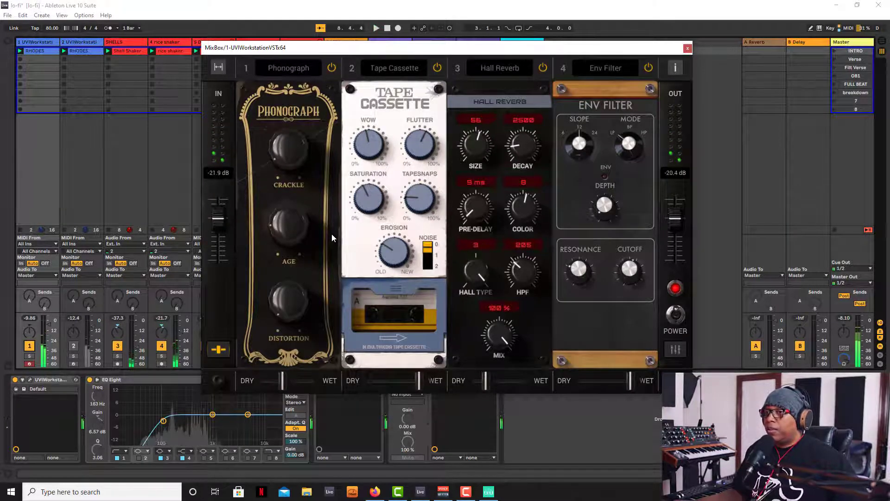
Bypass all four MixBox effects on the track: Env Filter, Hall Reverb, Tape Cassette and Phonograph
click(648, 68)
click(543, 68)
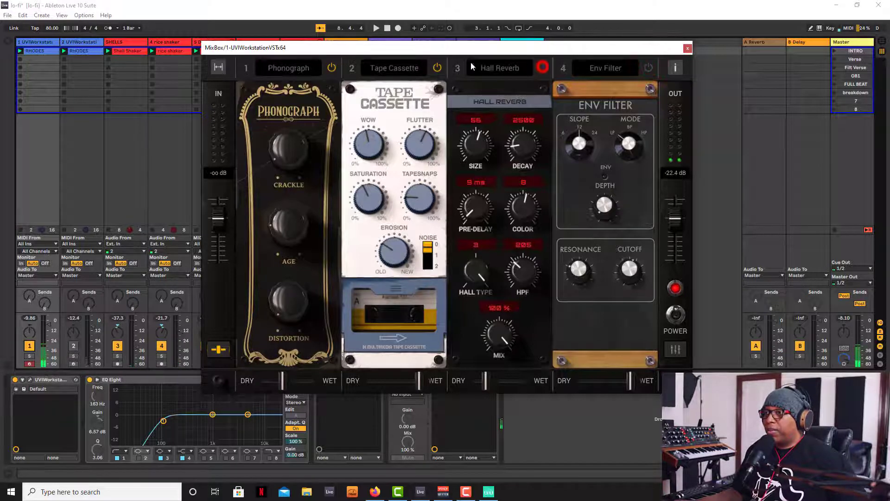
click(438, 67)
click(330, 69)
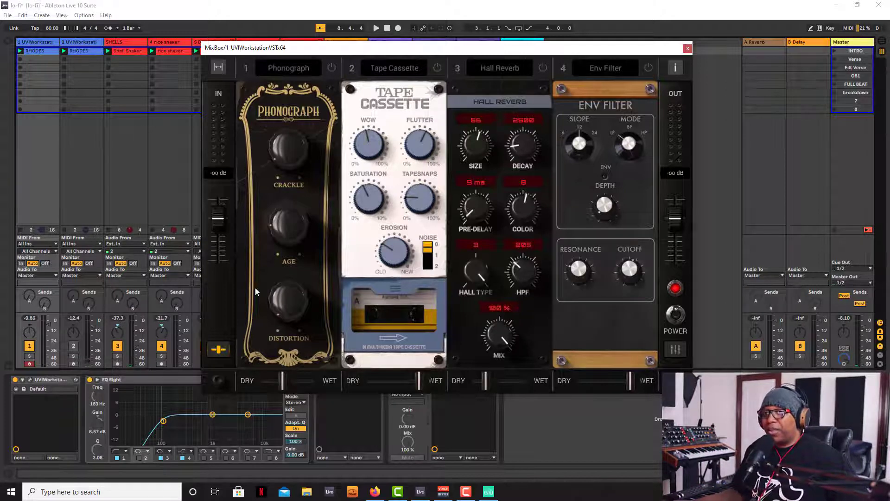
Solo the first Rhodes track to audition it dry, and check its UVI Workstation instrument
click(28, 356)
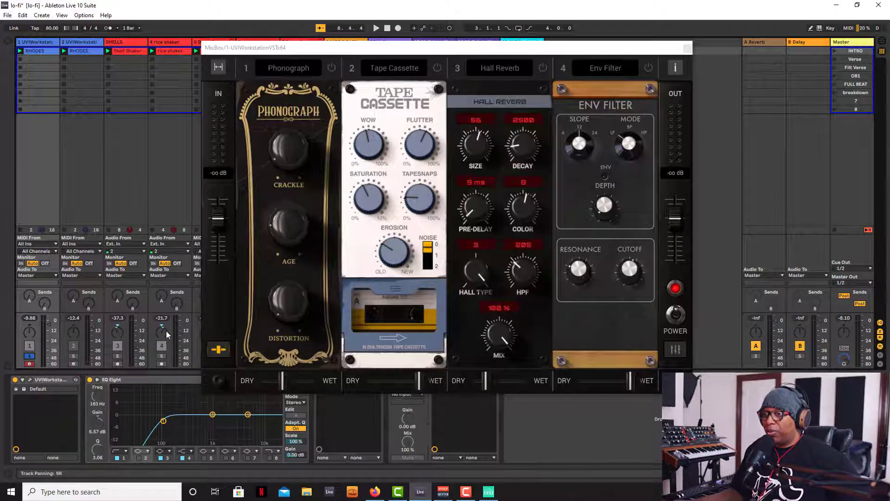
key(space)
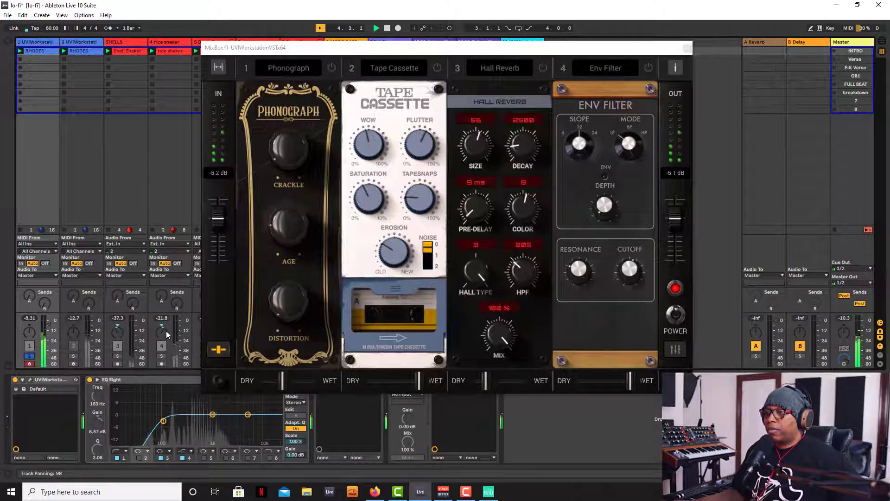
key(space)
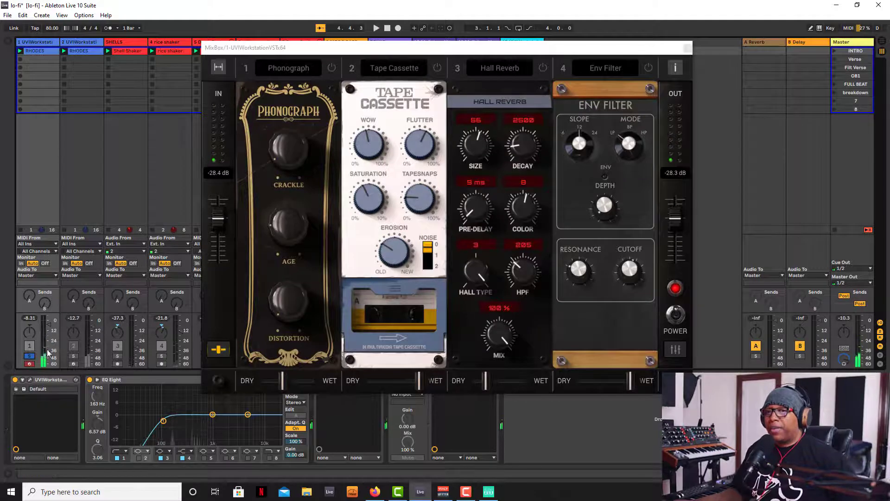
click(30, 379)
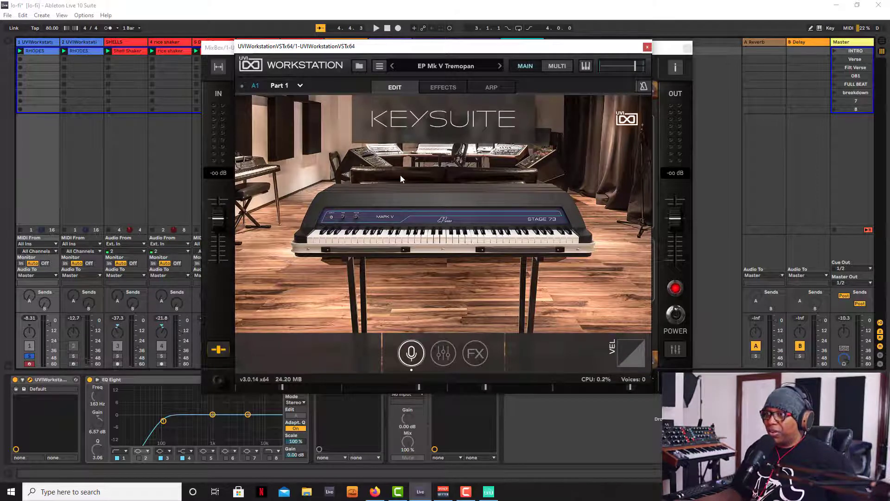
click(648, 47)
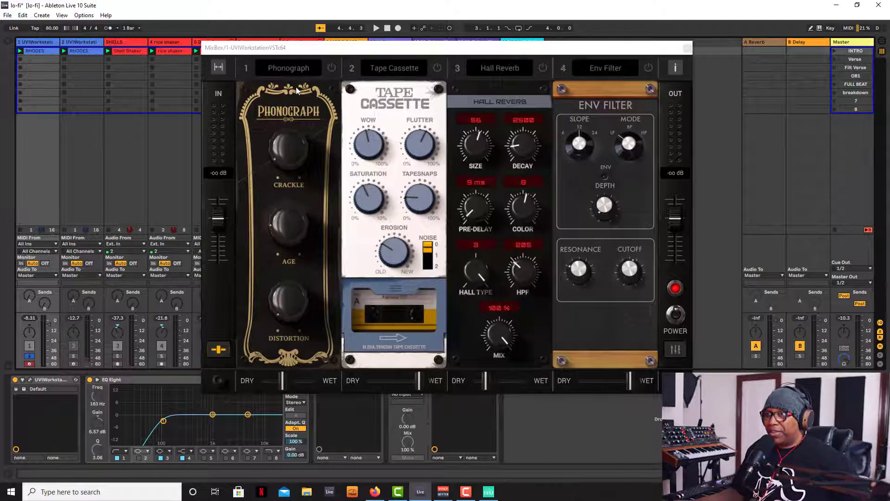
Audition the soloed track with only the Phonograph effect enabled, and bypass the effect again
click(332, 68)
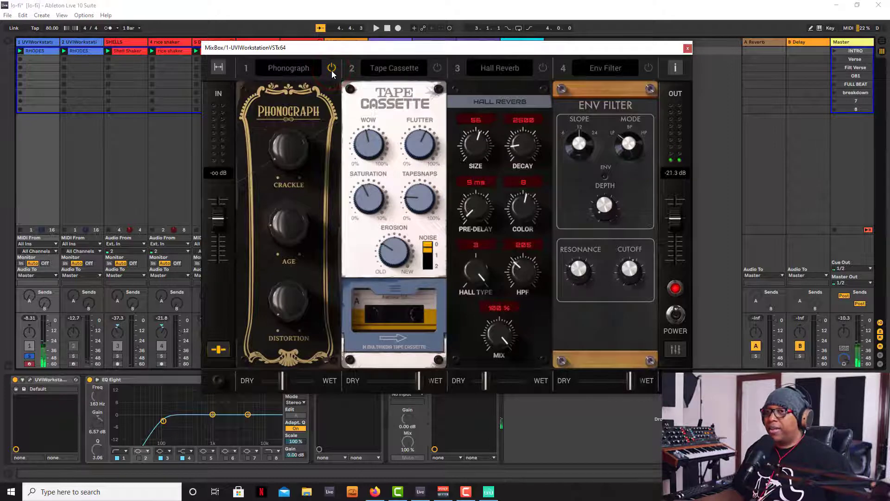
key(space)
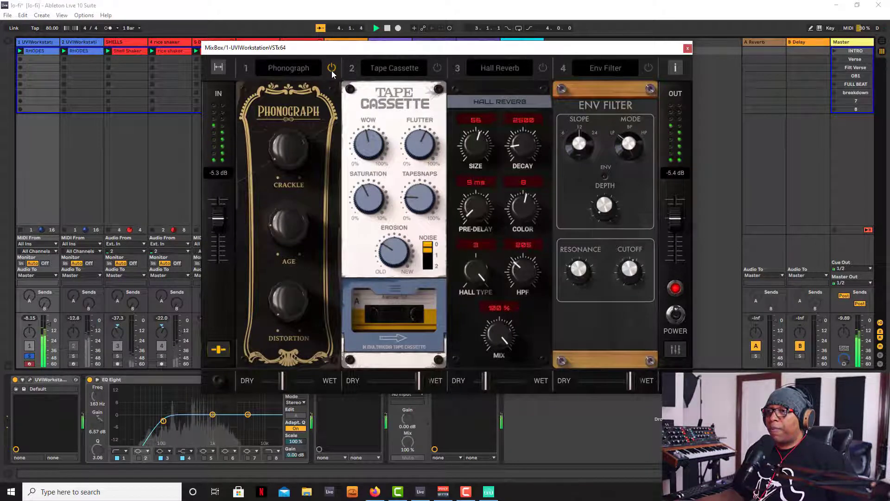
key(space)
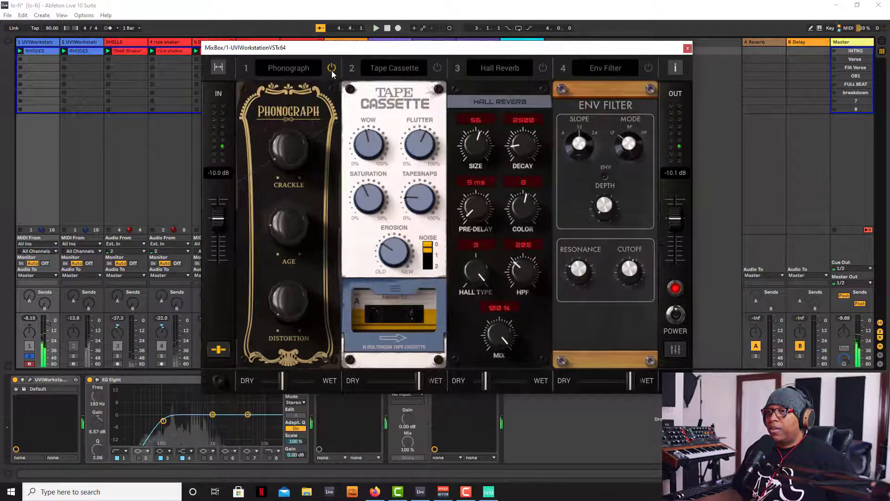
click(332, 68)
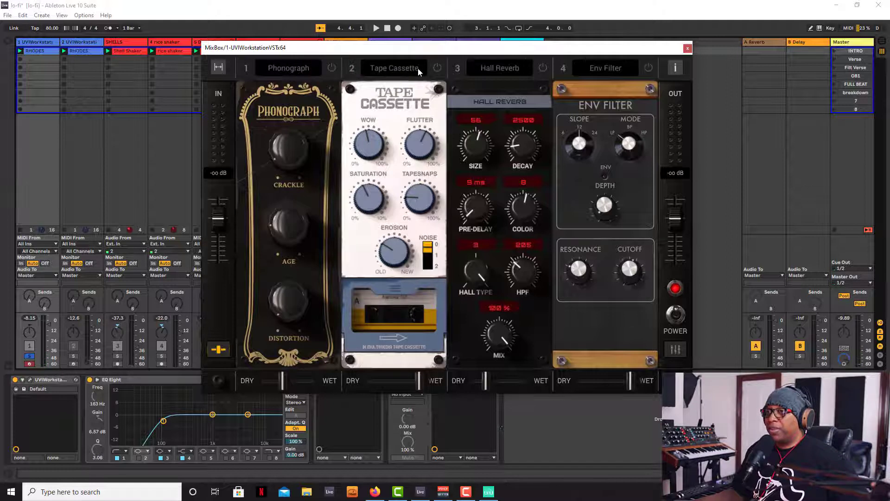
Enable the Tape Cassette effect and try its Noise switch at 1 before returning it to 0
click(437, 68)
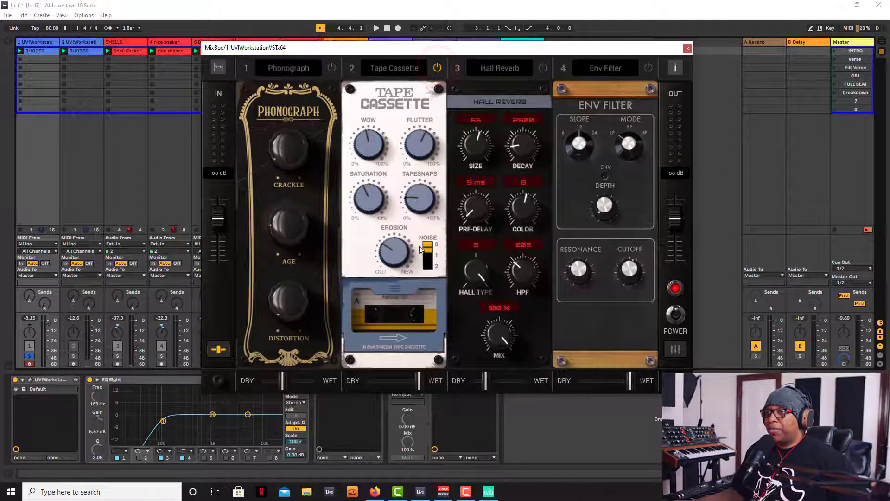
click(428, 257)
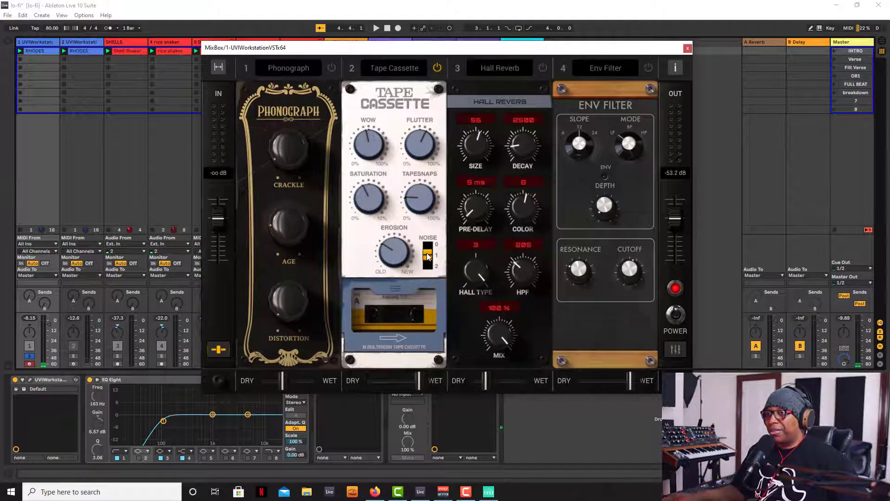
click(427, 256)
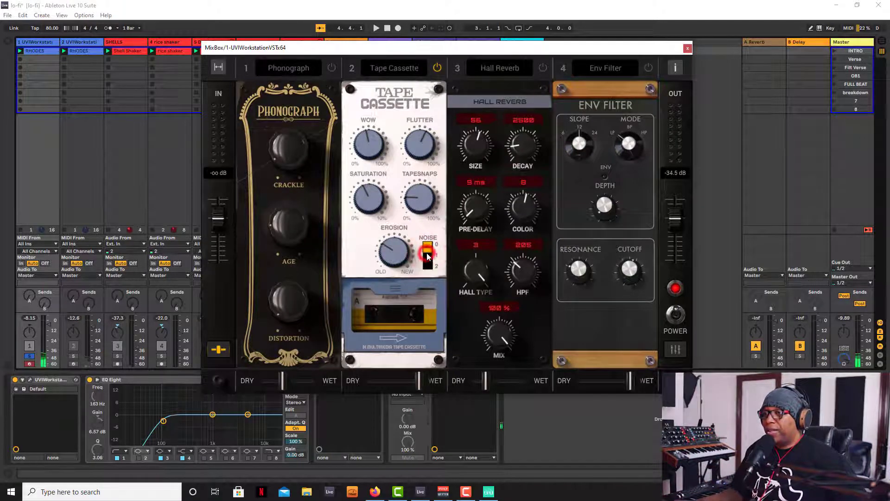
click(427, 257)
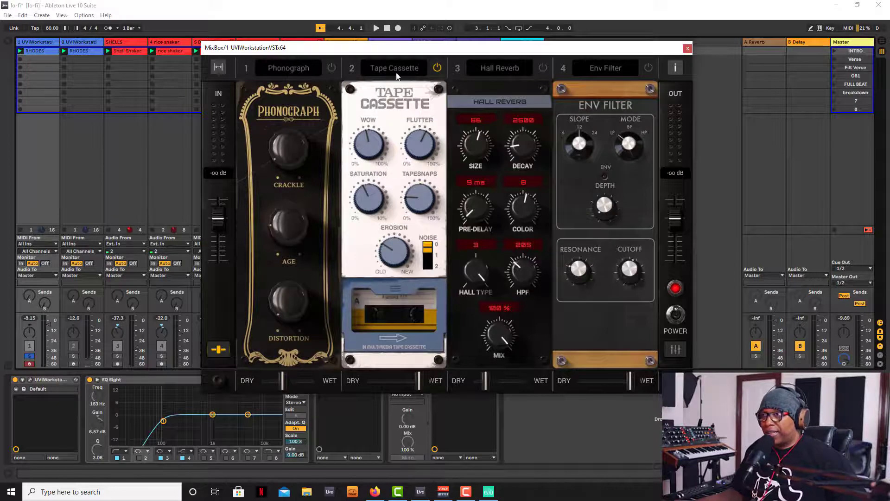
Compare the soloed track with Tape Cassette bypassed and active during playback, and leave the effect enabled
click(436, 69)
key(space)
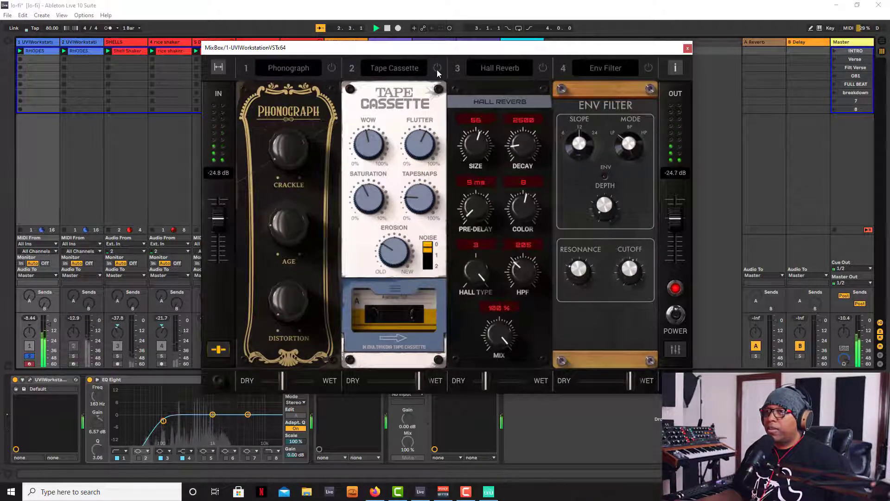
click(438, 69)
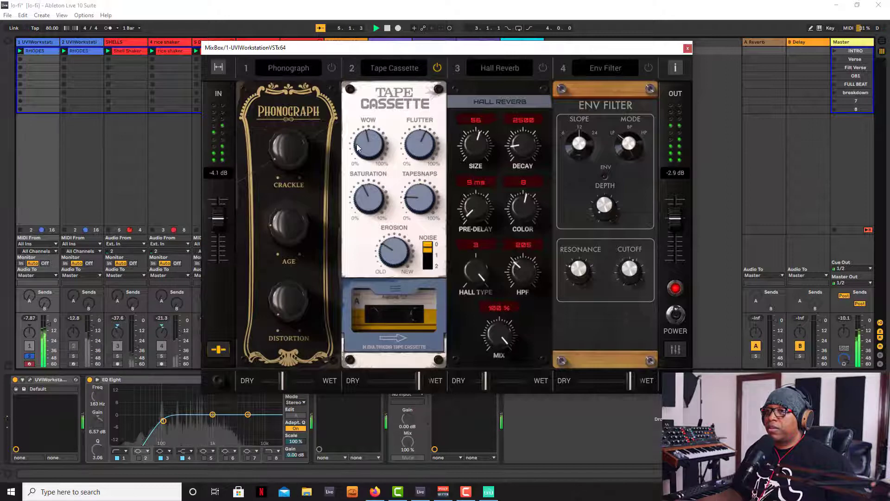
click(438, 68)
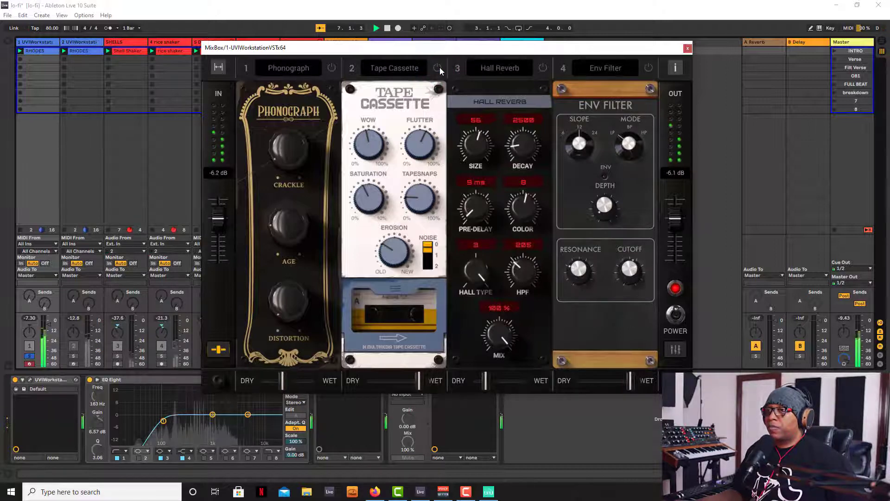
key(space)
click(438, 68)
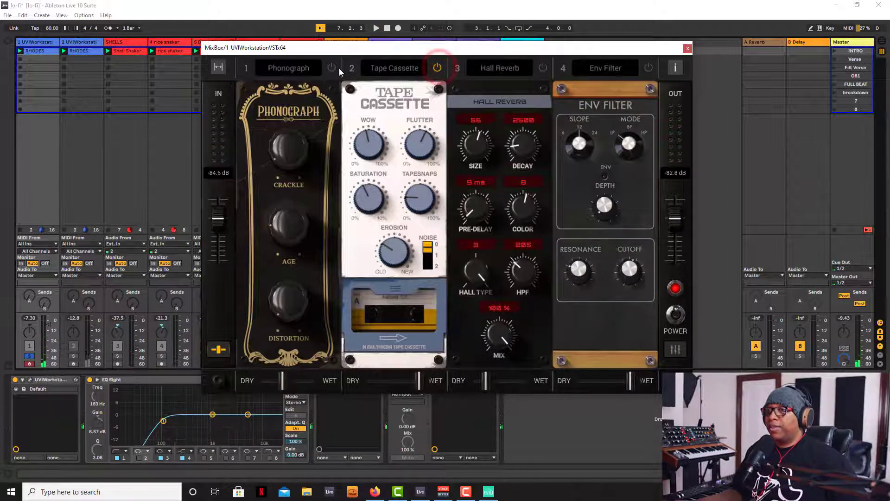
Enable Phonograph and Hall Reverb alongside Tape Cassette, auditioning the track with the combined effects
click(331, 69)
key(space)
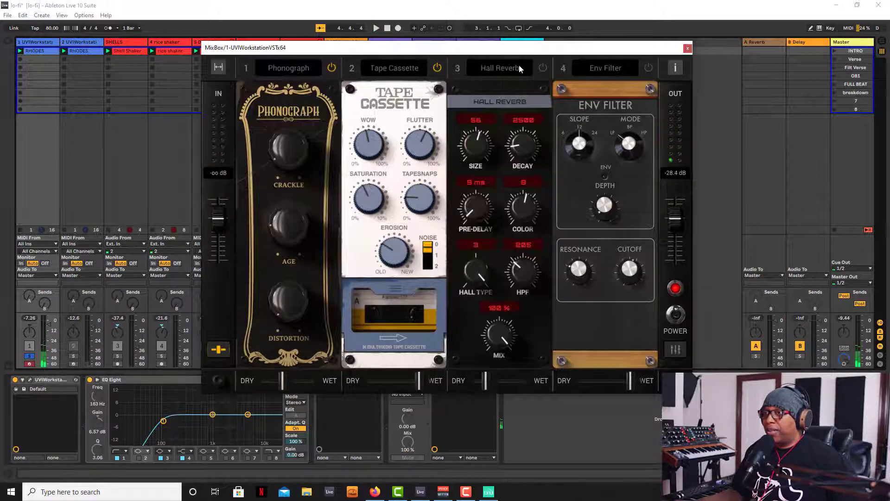
click(544, 69)
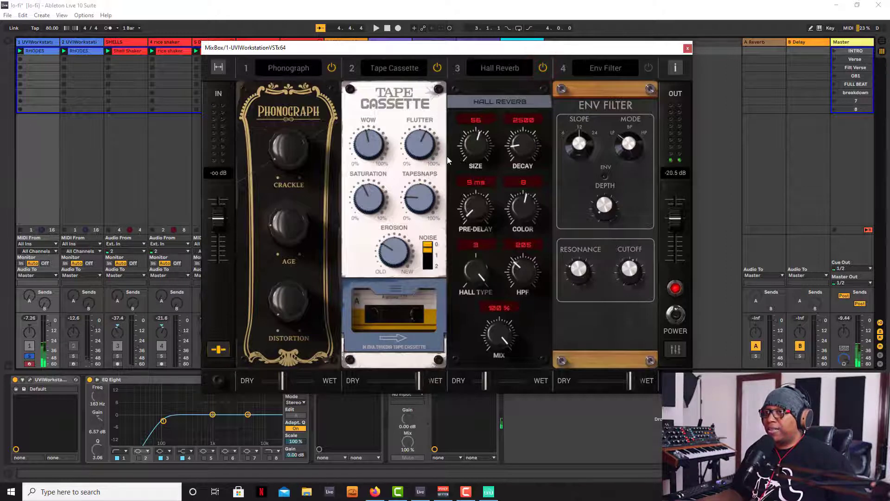
key(space)
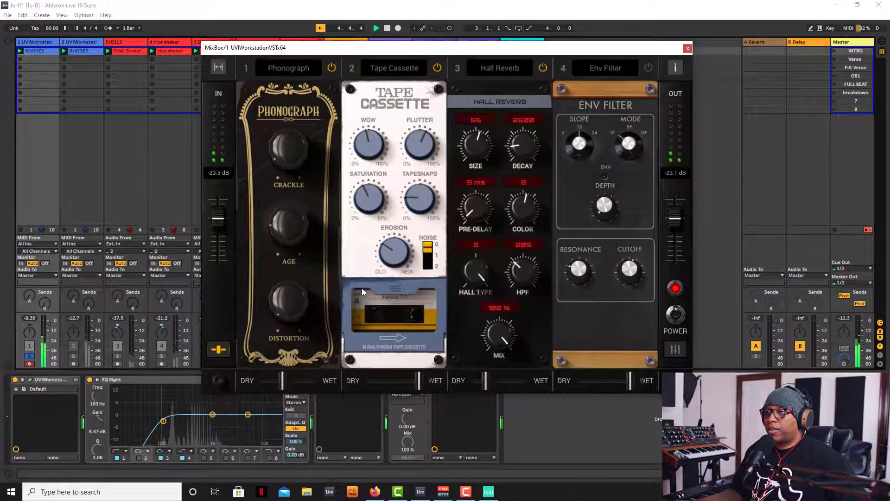
key(space)
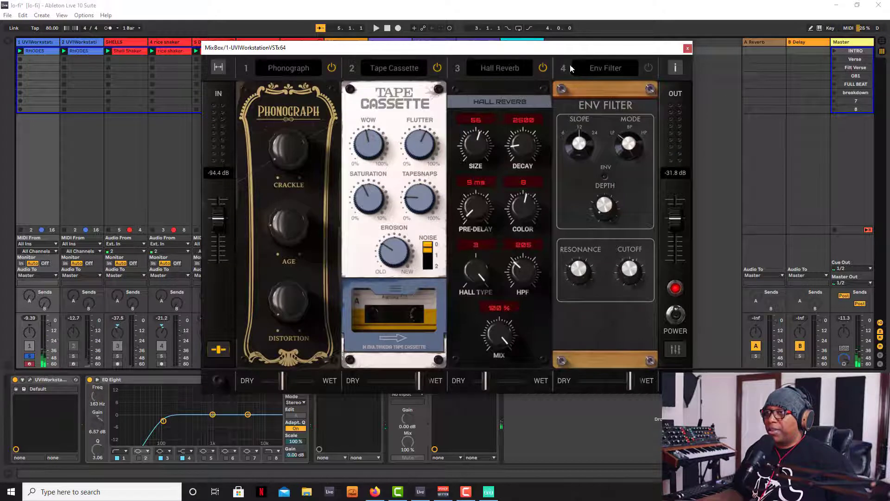
Compare the track with Env Filter on and off during playback, and leave the filter enabled
click(649, 69)
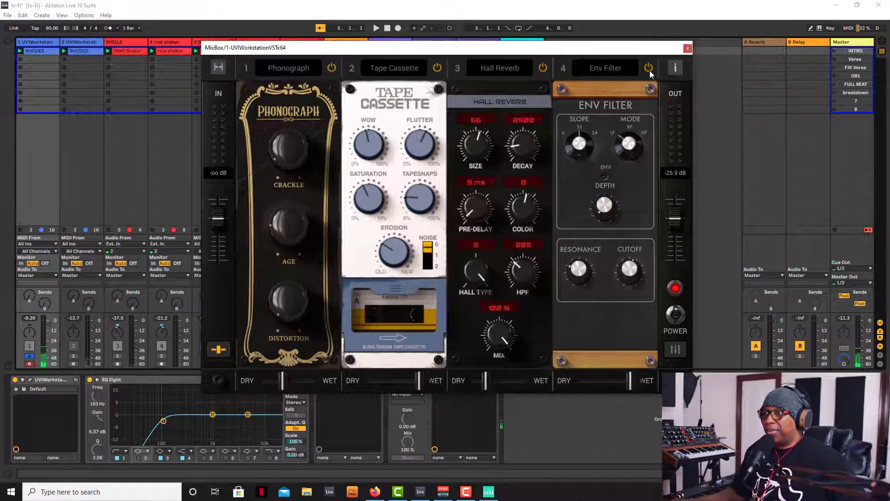
click(649, 69)
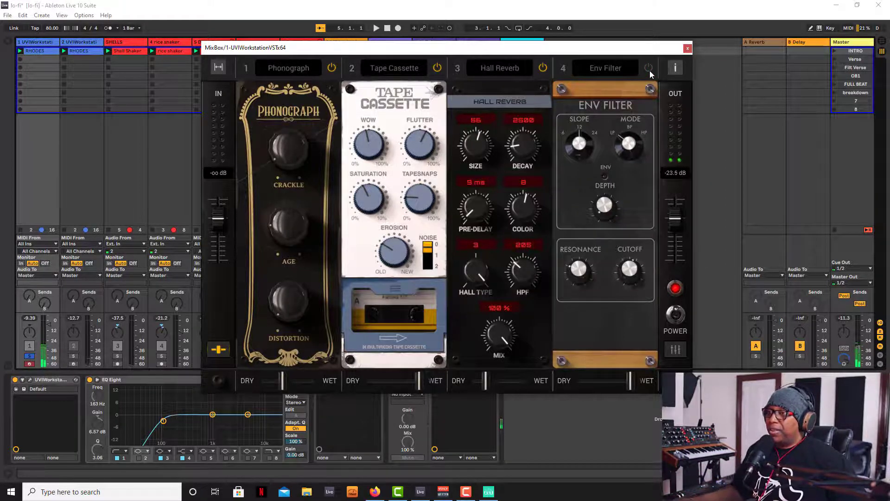
click(649, 68)
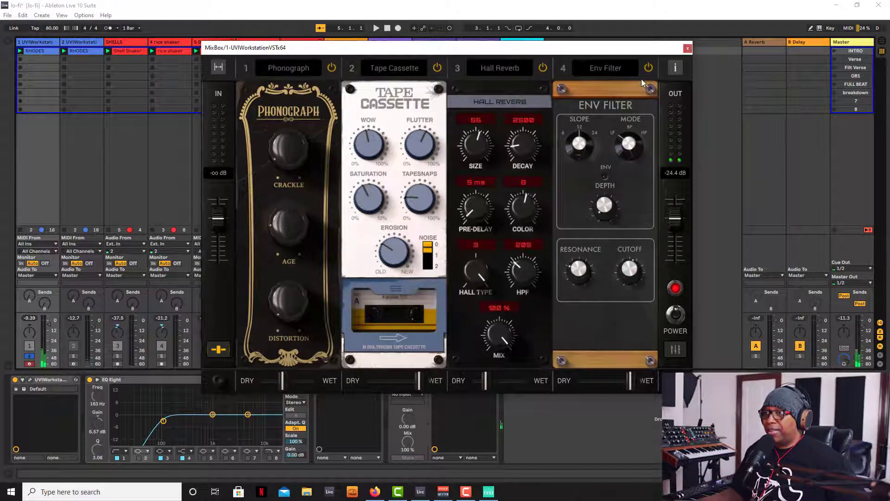
key(space)
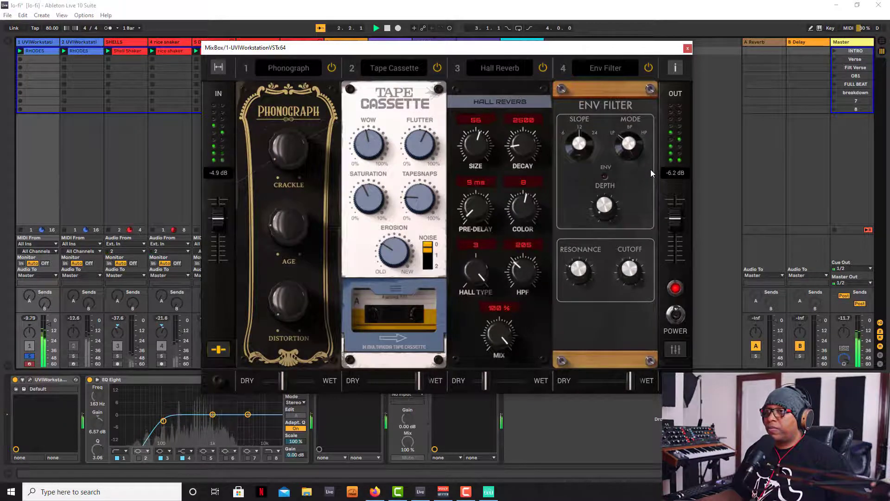
click(649, 68)
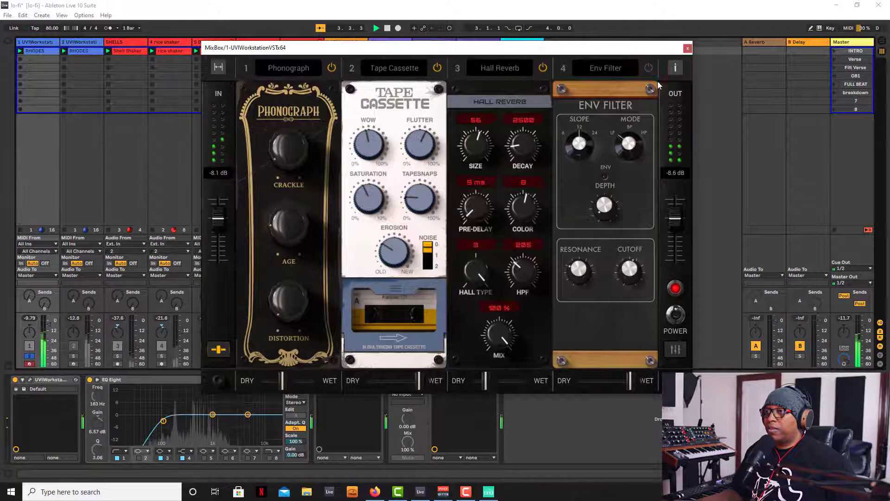
click(649, 67)
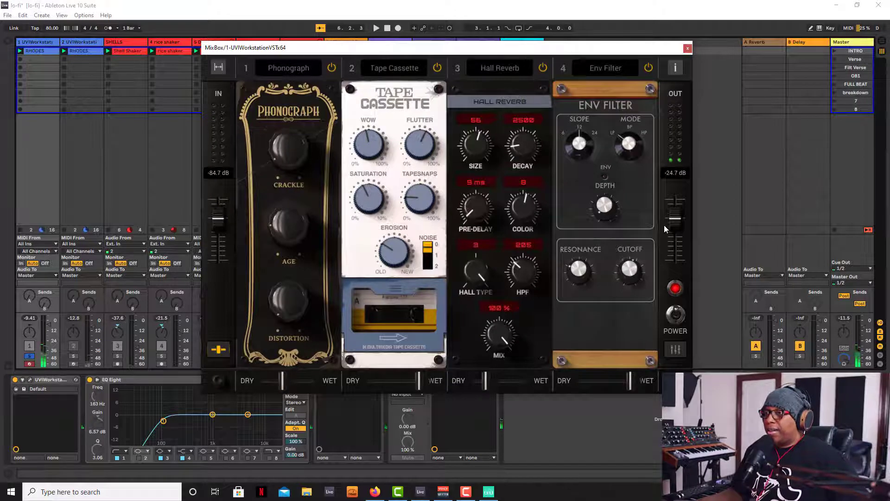
Compare the Rhodes track during playback with the whole MixBox chain powered off and on, leaving it powered on
click(674, 317)
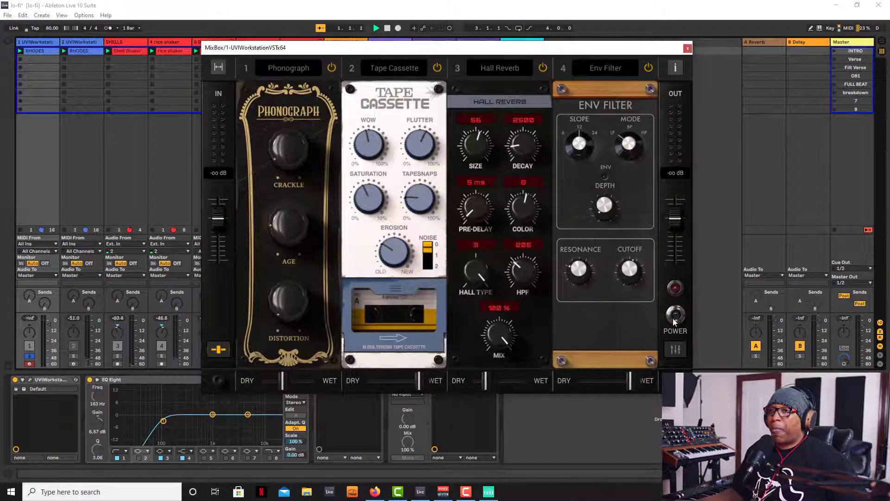
key(space)
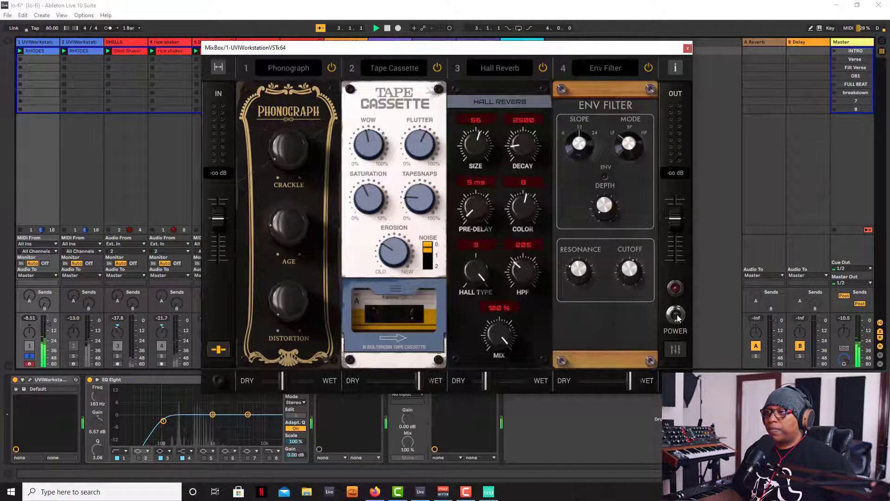
click(676, 315)
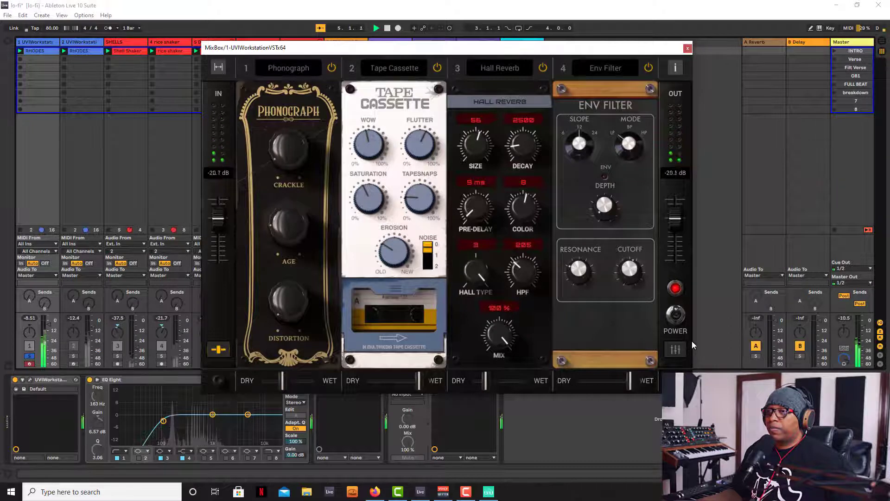
click(680, 315)
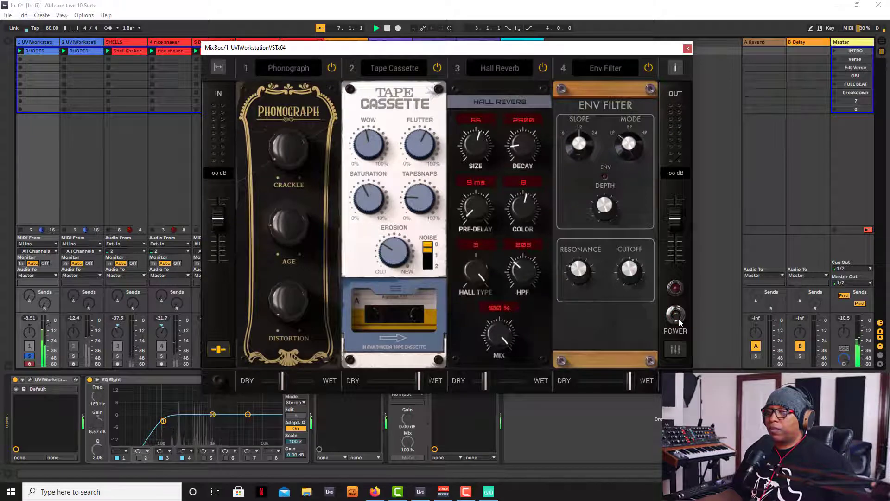
click(679, 318)
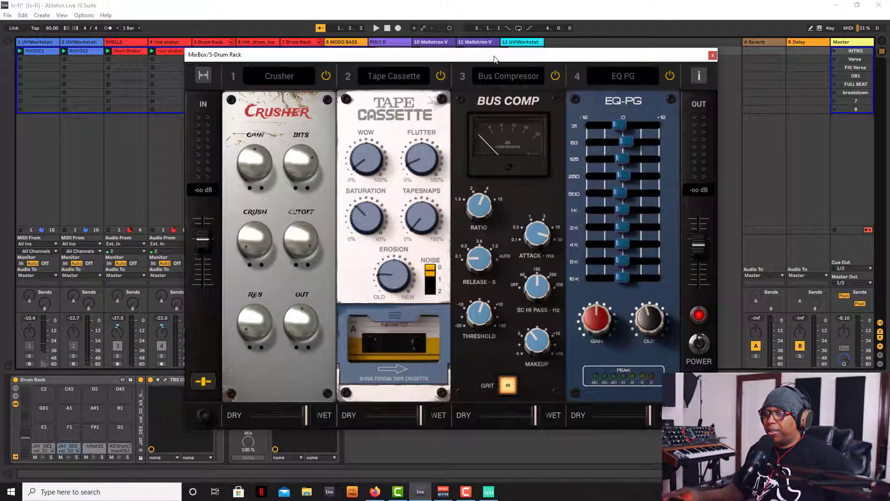
Play the drums and compare the Drum Rack's MixBox chain powered off and on, leaving it powered on
key(space)
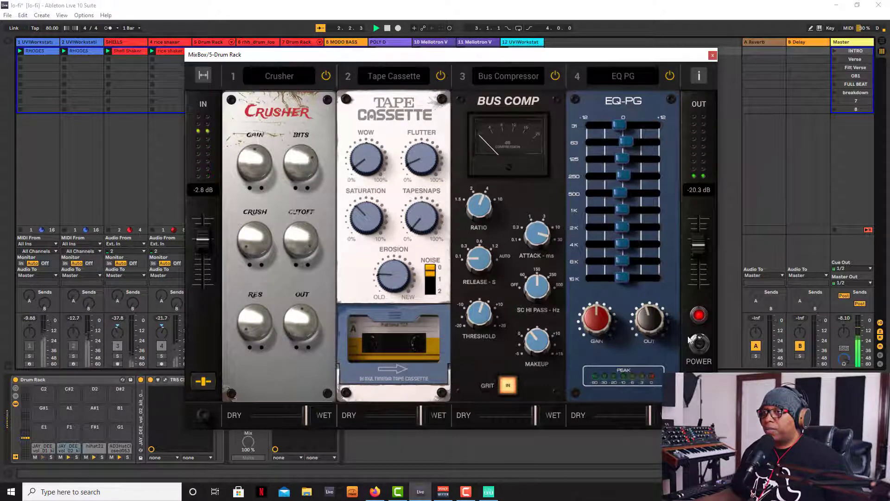
click(698, 345)
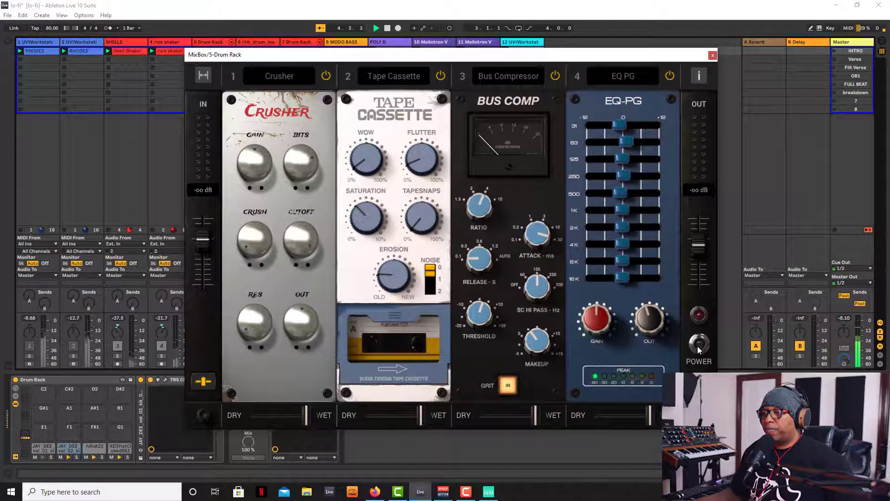
click(699, 346)
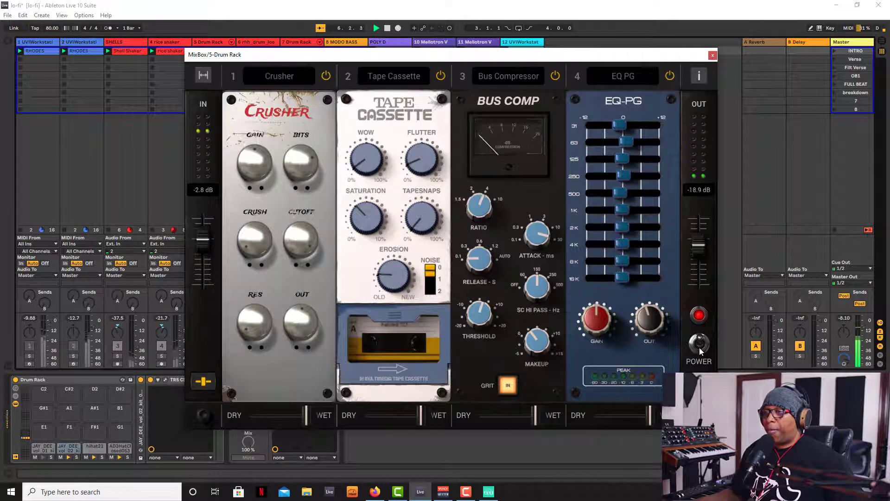
Bypass EQ PG, Bus Compressor and Tape Cassette in the Drum Rack's MixBox, leaving only Crusher active
click(670, 75)
click(554, 75)
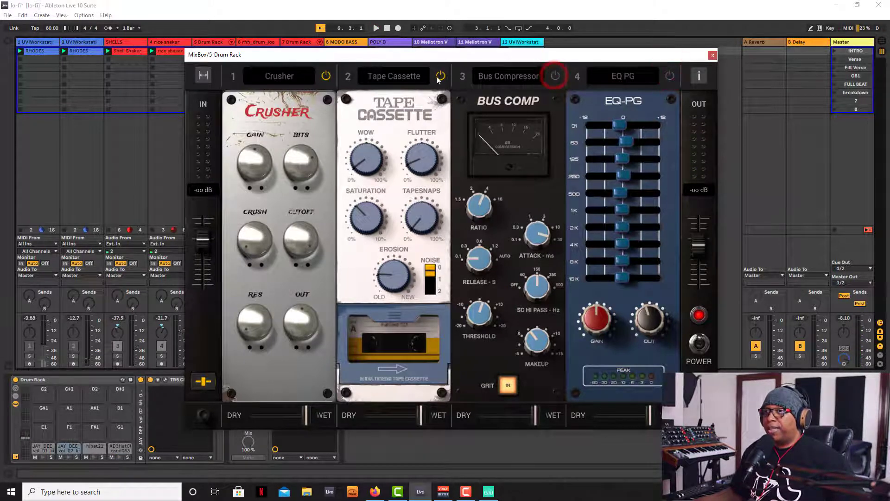
click(440, 76)
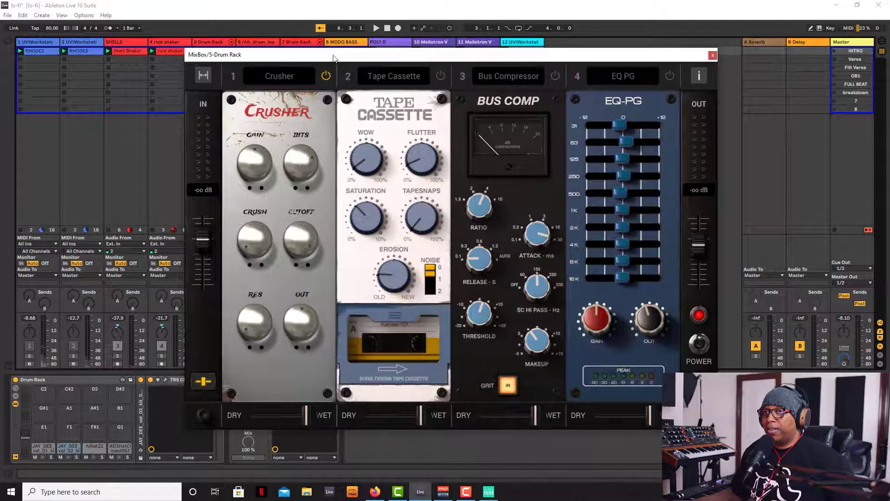
drag(333, 54, 341, 46)
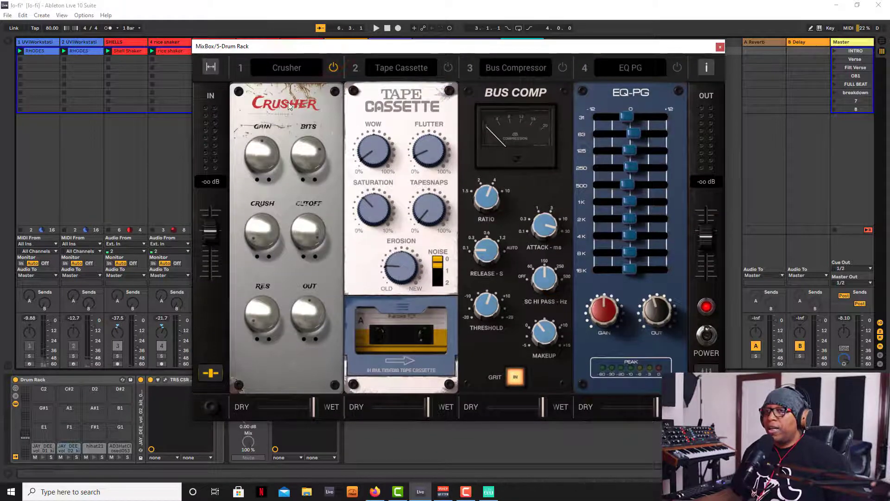
click(312, 152)
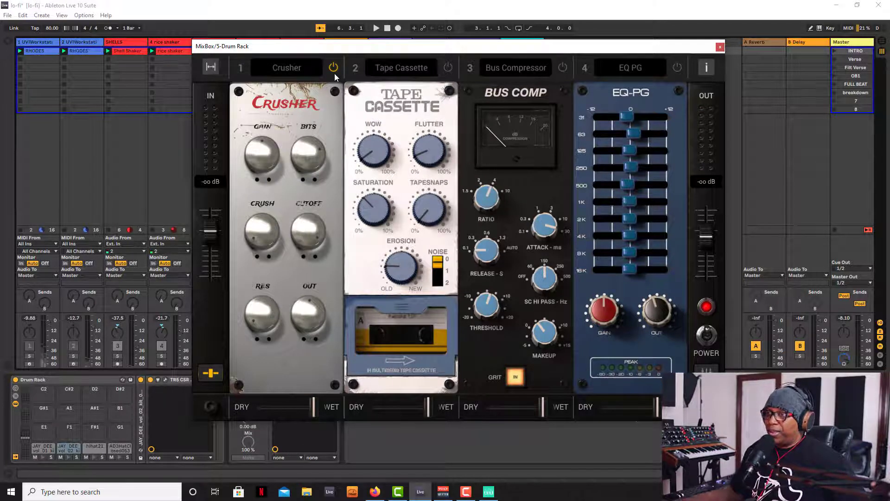
Compare the drums with Crusher off and on during playback, and leave the effect enabled
key(space)
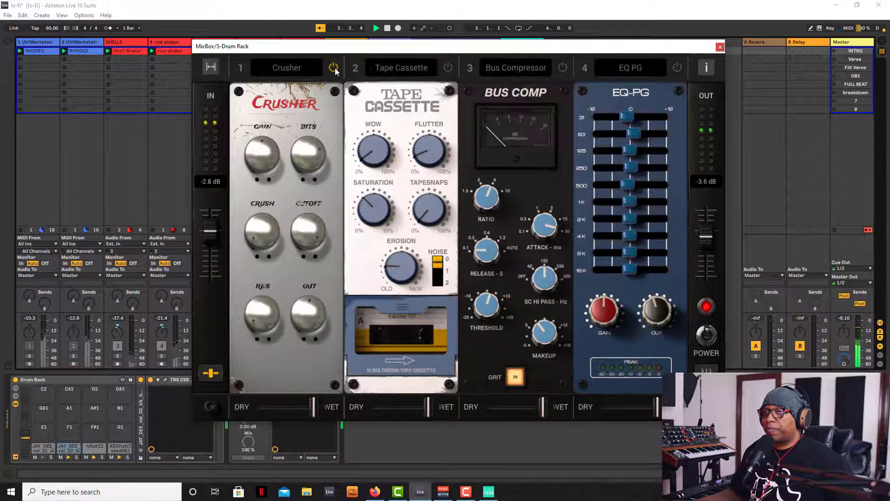
click(333, 68)
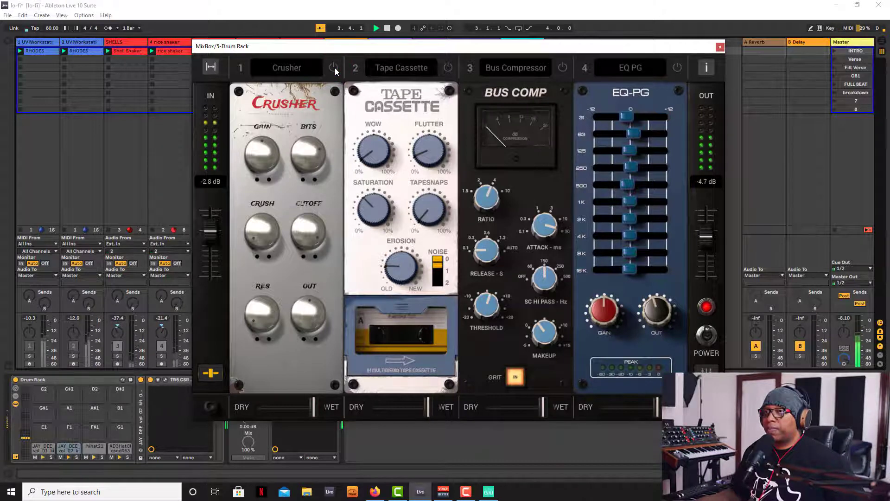
click(334, 69)
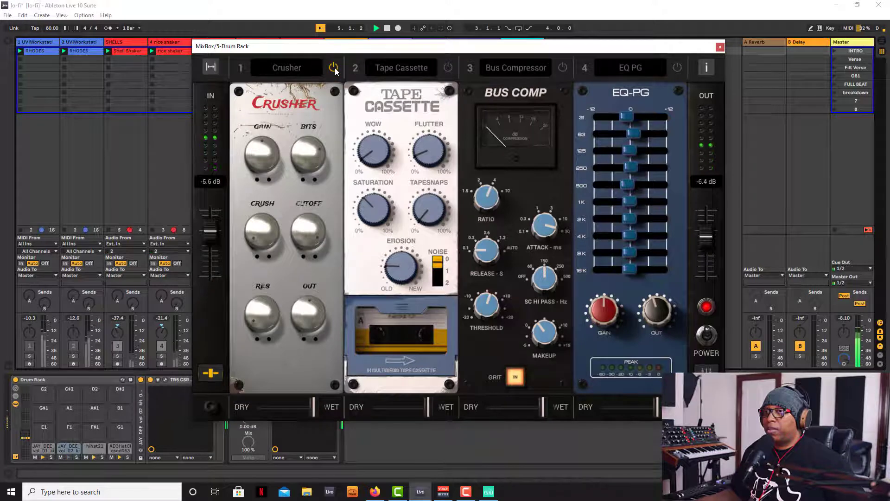
click(335, 68)
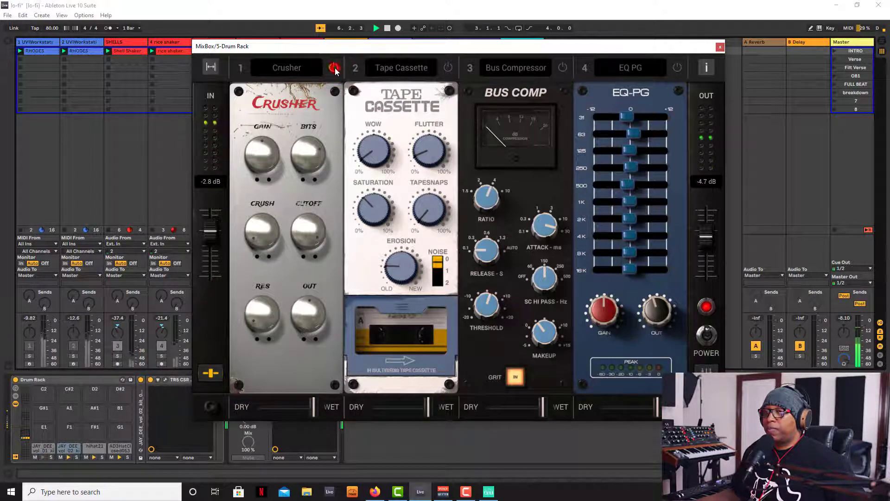
click(334, 68)
key(space)
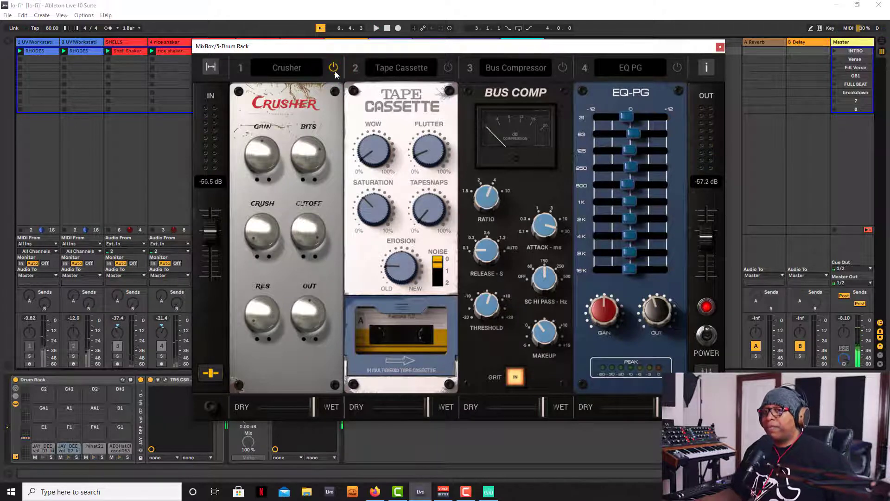
Enable Tape Cassette on the drums and compare playback with it bypassed and active, leaving it enabled
click(448, 67)
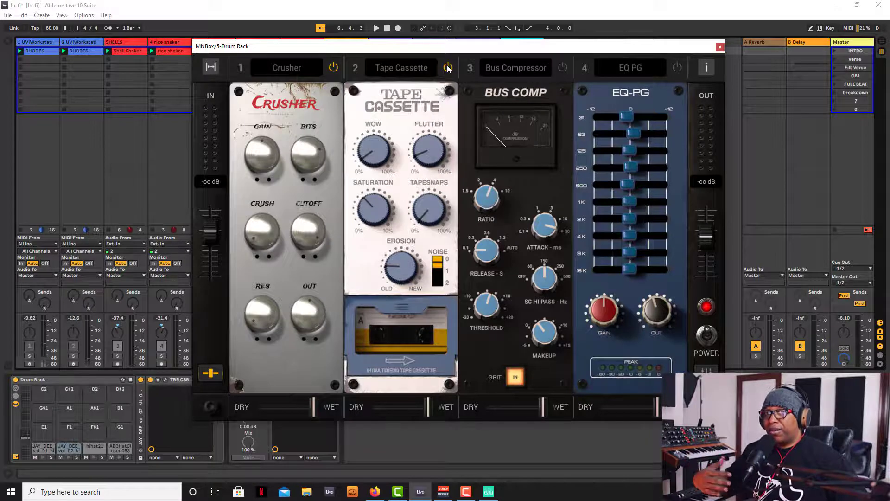
key(space)
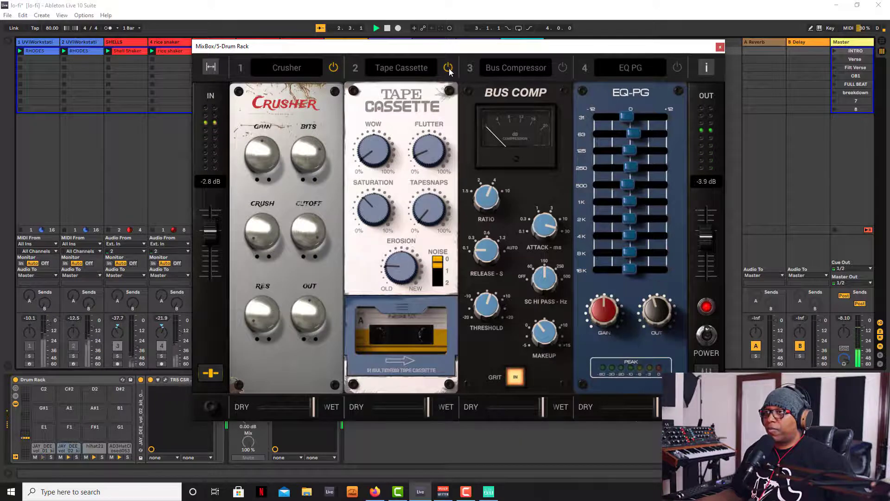
click(449, 67)
click(448, 68)
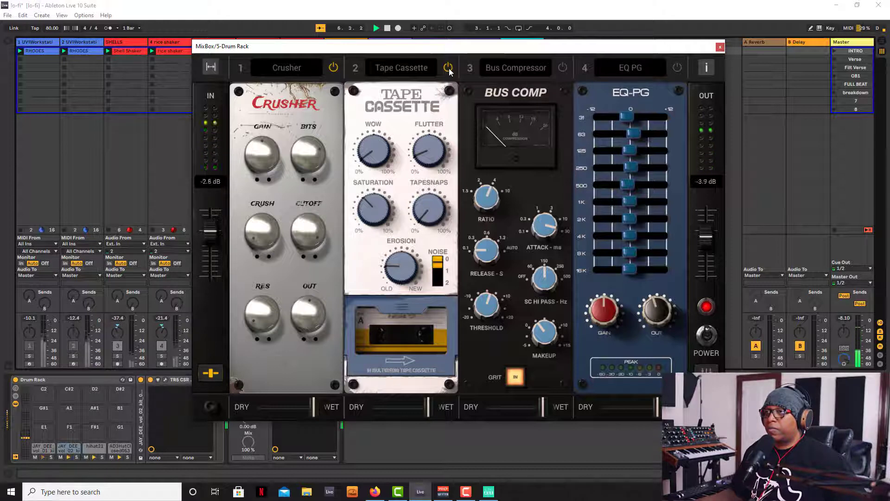
click(448, 69)
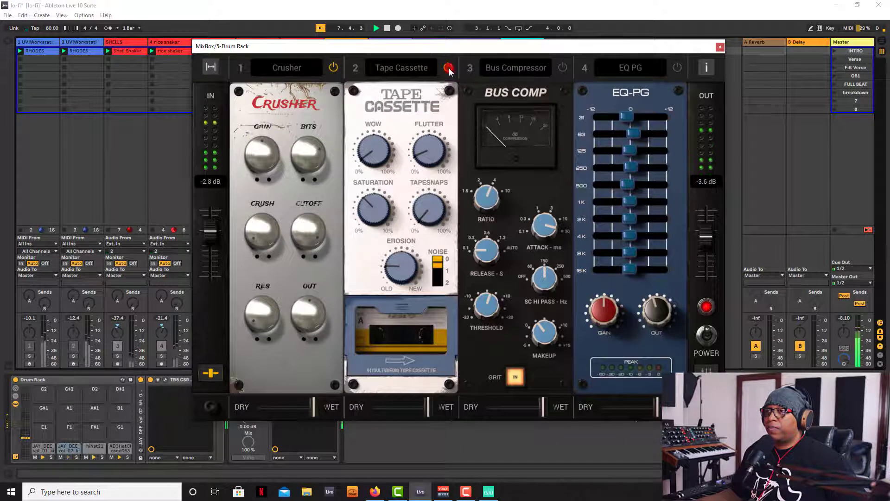
click(448, 68)
key(space)
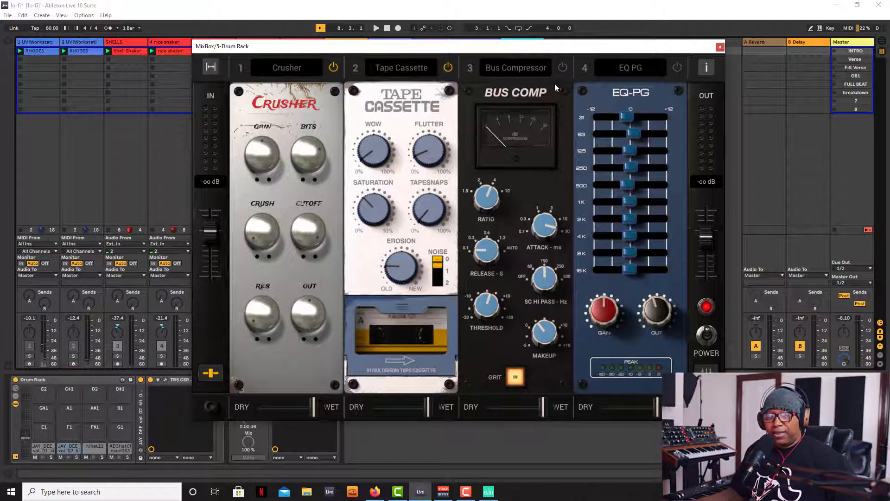
Add Bus Compressor to the active drum effects, comparing playback with it on and off, and leave it enabled
key(space)
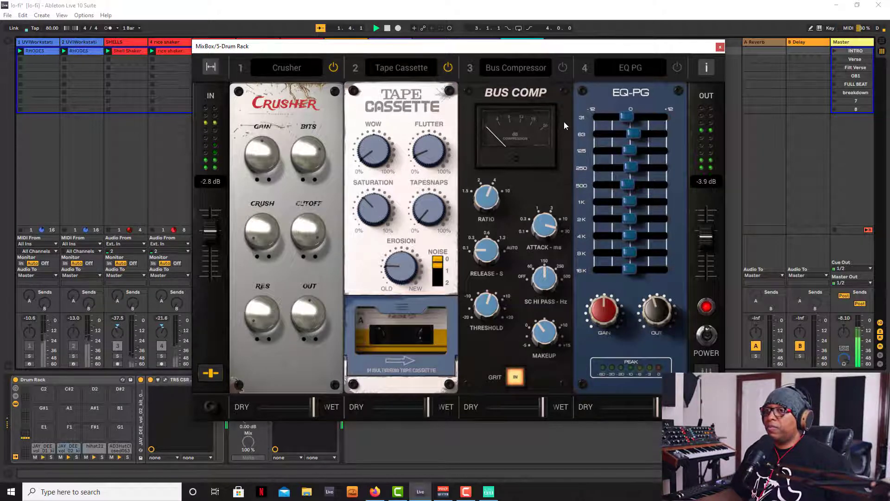
click(563, 68)
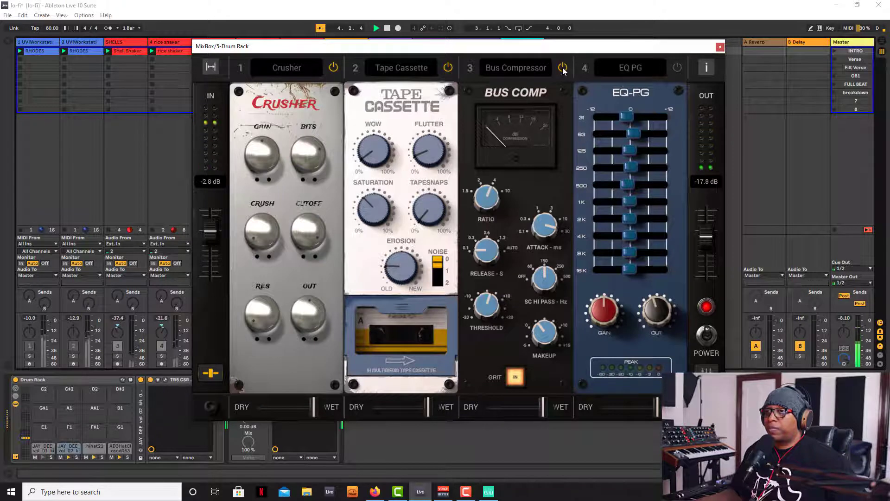
click(563, 68)
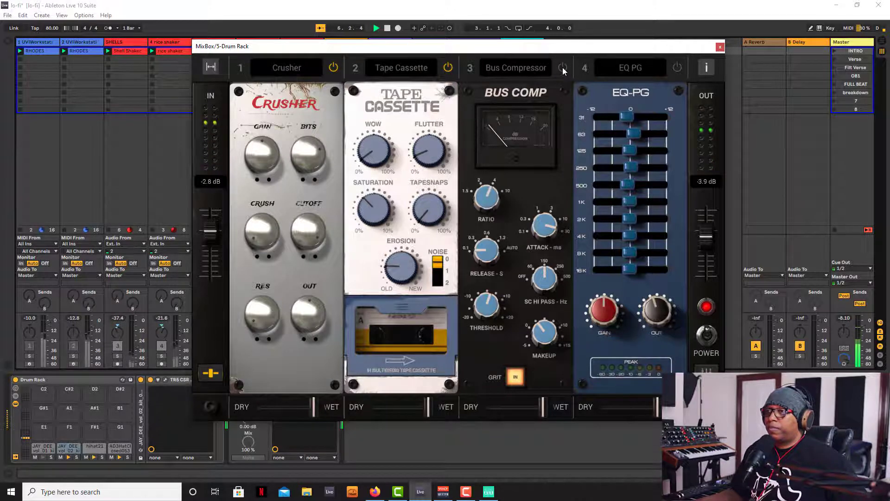
click(563, 68)
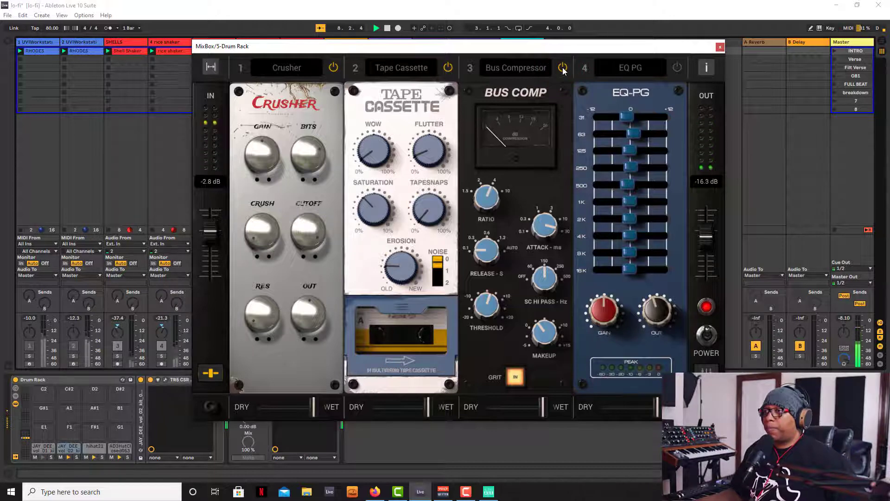
key(space)
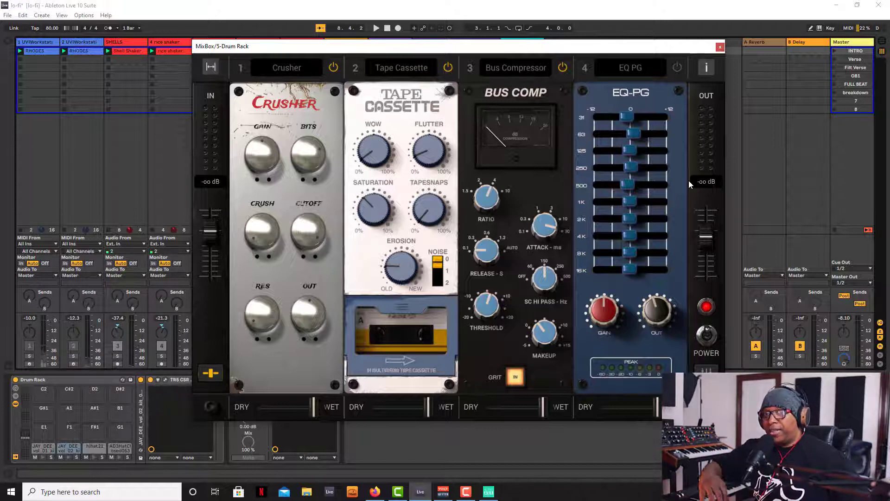
Enable EQ PG on the drums, audition playback with the equalizer on and off, and leave it enabled
key(space)
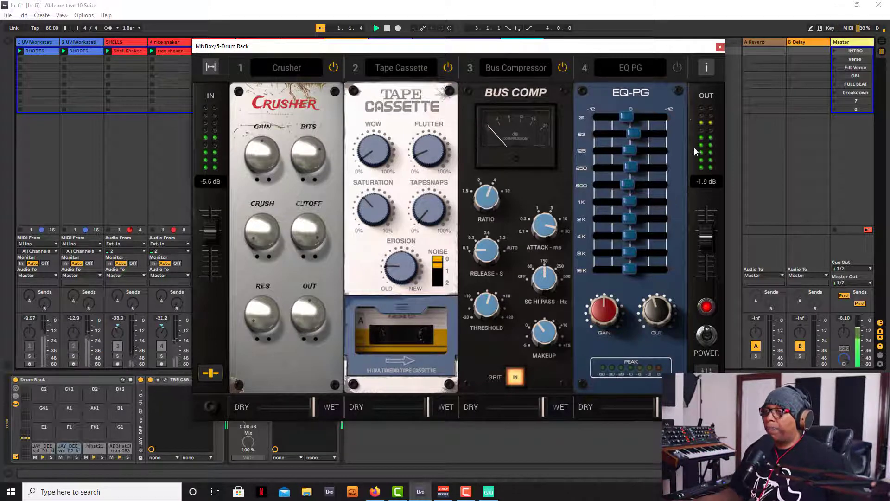
click(678, 68)
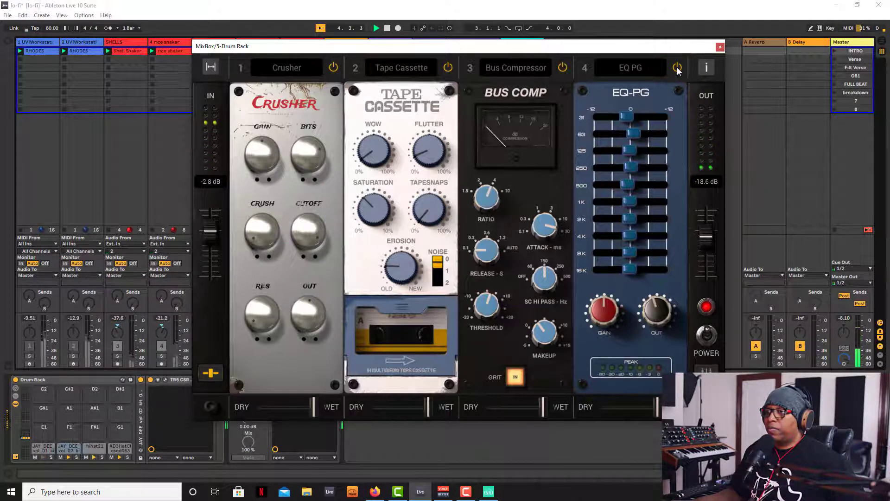
click(678, 68)
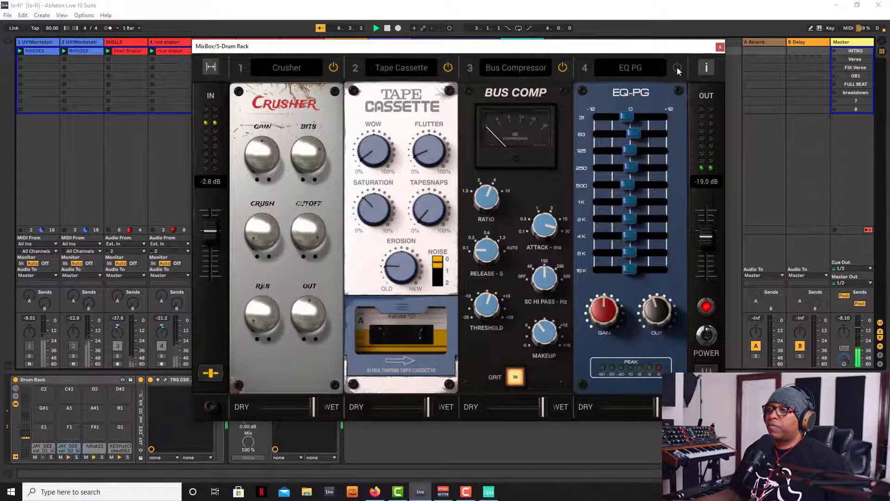
click(677, 68)
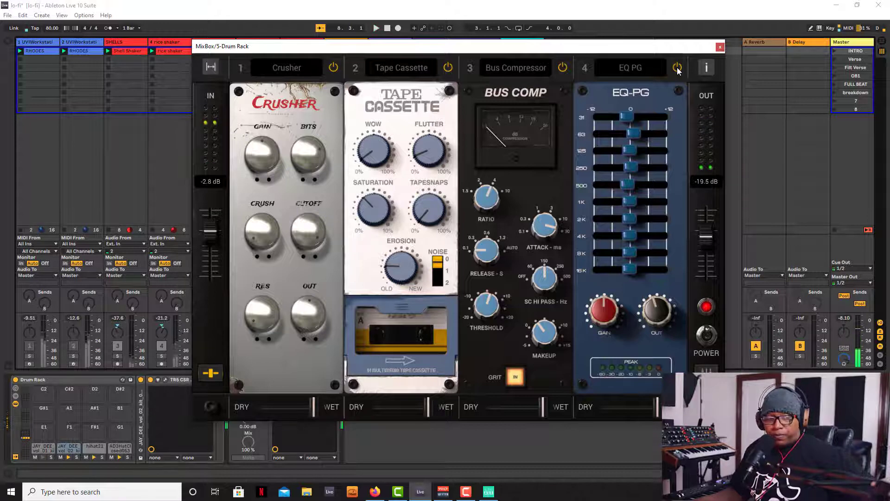
key(space)
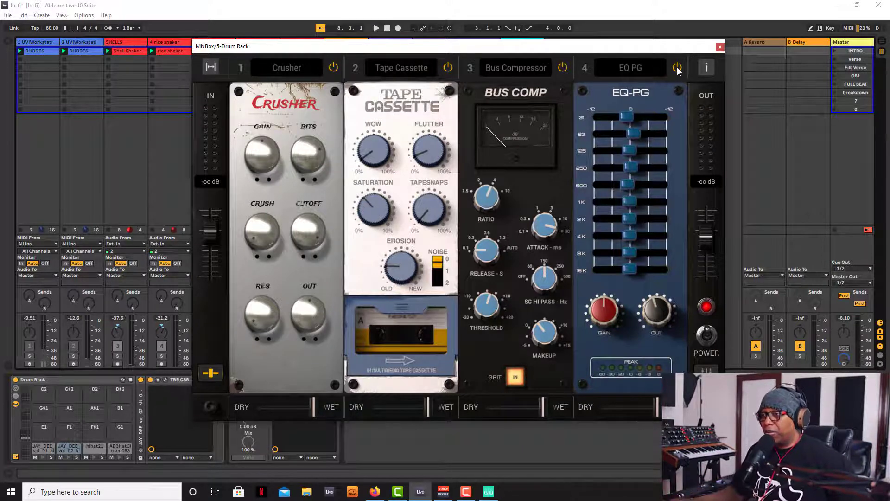
Audition the drums with all four MixBox effects powered off together, and restore the power during playback
click(704, 339)
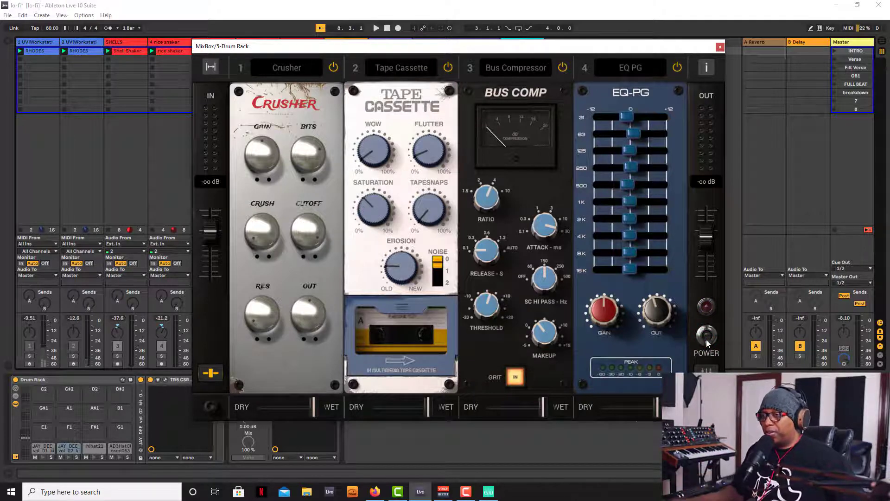
key(space)
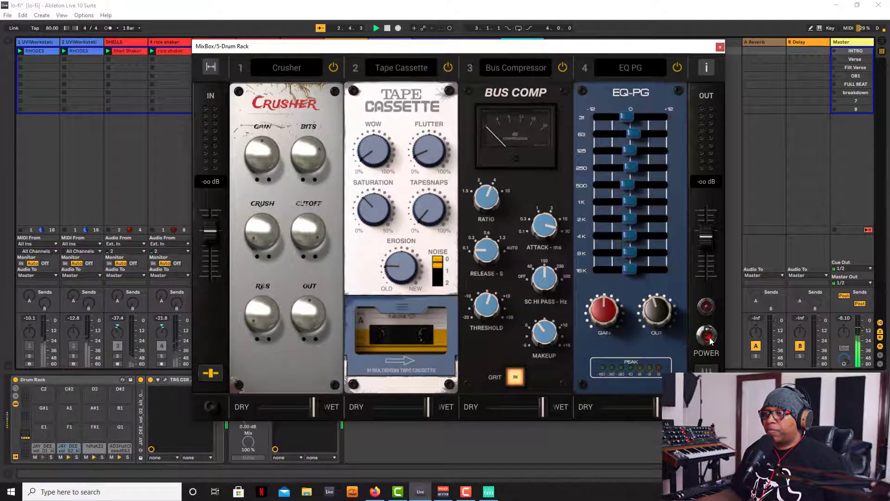
click(710, 338)
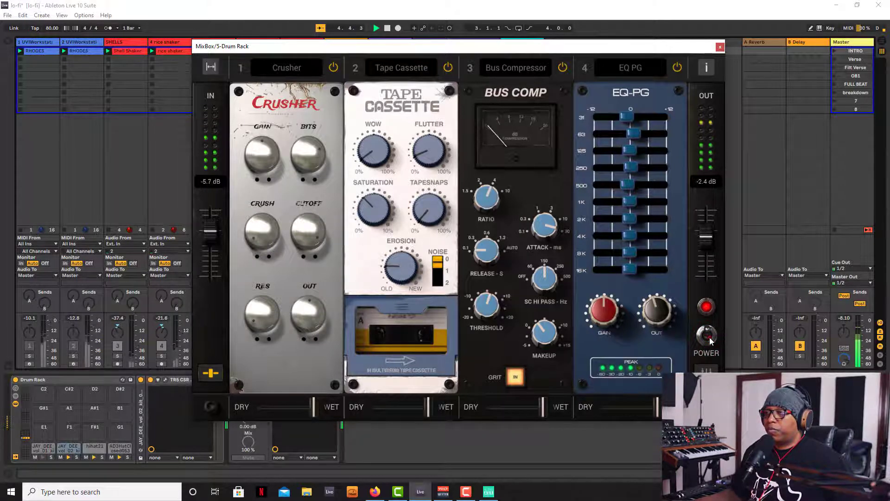
Compare the drums once more with the whole MixBox chain powered off and on, leave it on, and close its window
click(710, 338)
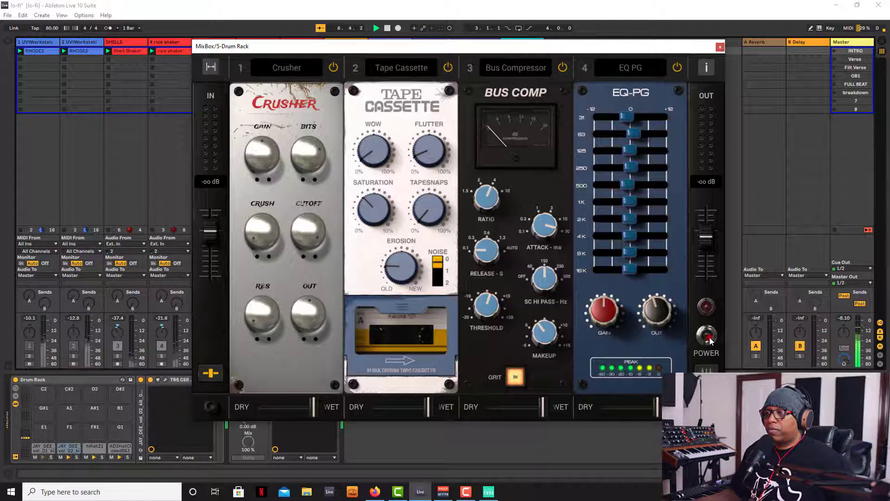
click(710, 338)
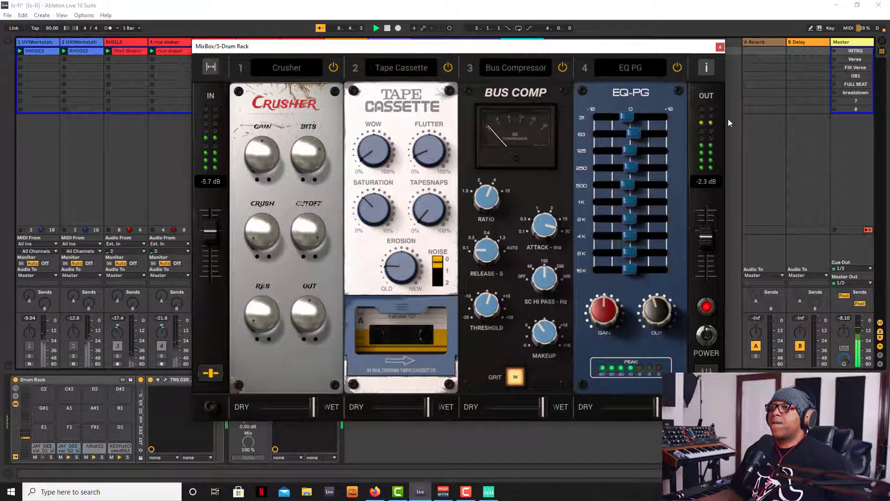
click(720, 46)
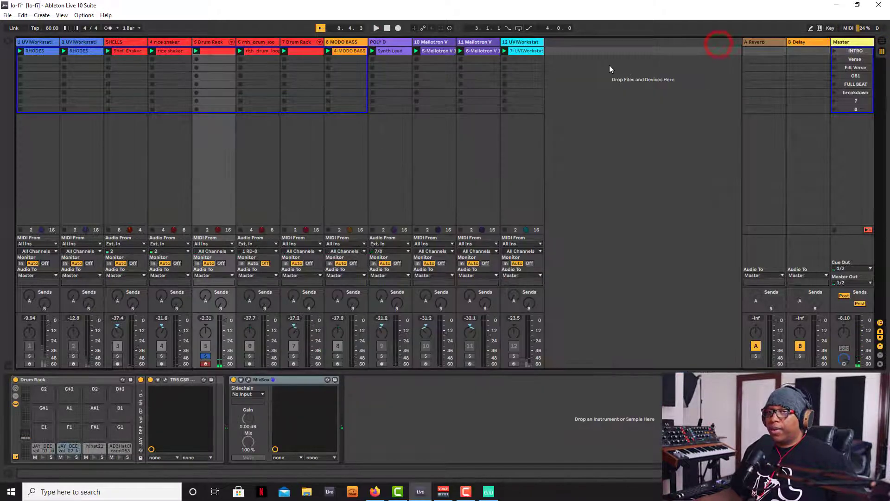
Switch the solo from the Drum Rack track to the MODO BASS track and show the bass track's devices
click(204, 356)
click(337, 356)
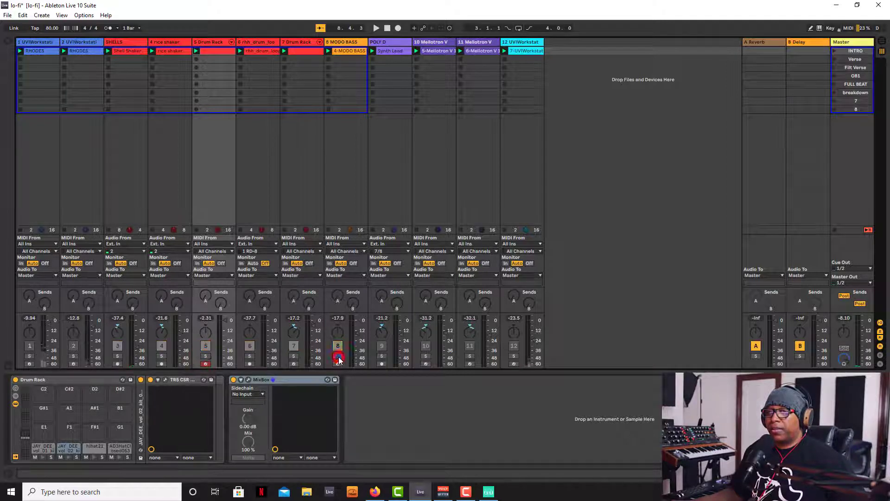
click(343, 42)
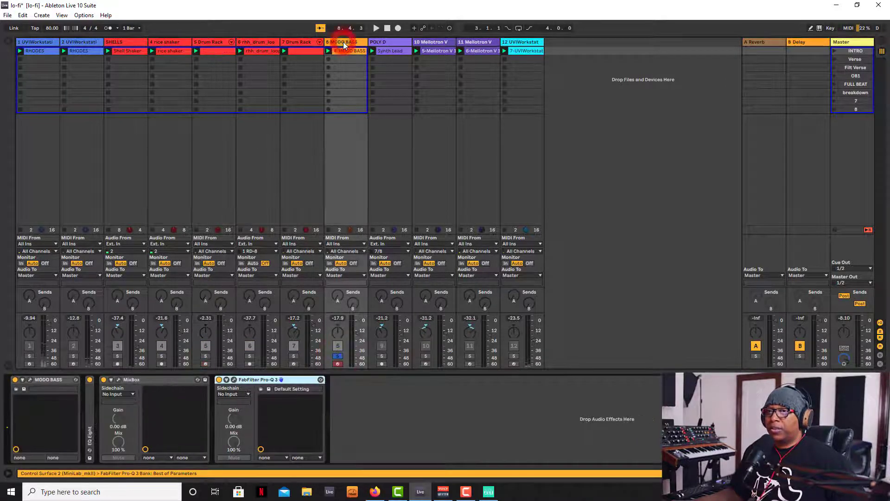
Open the MODO BASS instrument, examine its model, play style, strings, electronics and amp settings, and close it
click(31, 379)
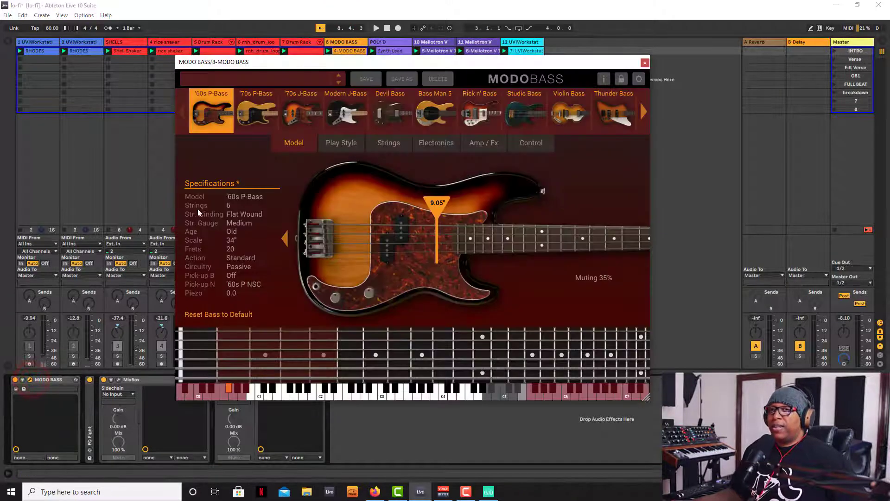
drag(284, 65, 303, 53)
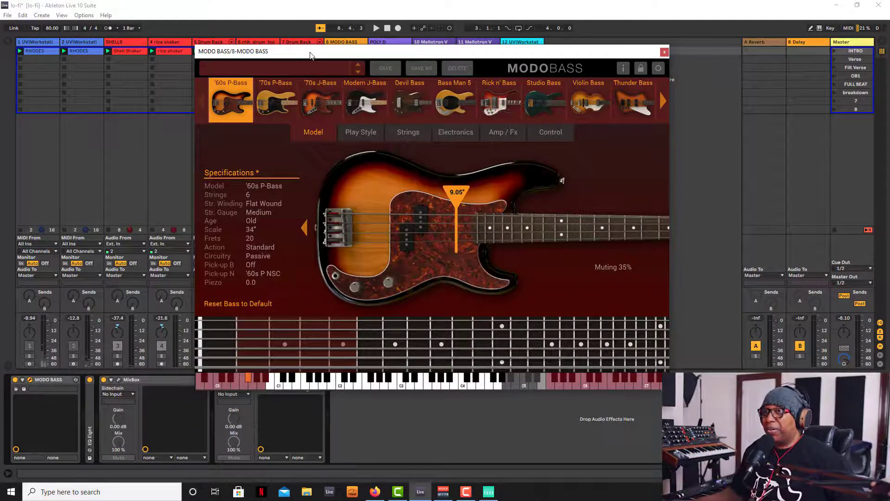
drag(310, 56, 336, 46)
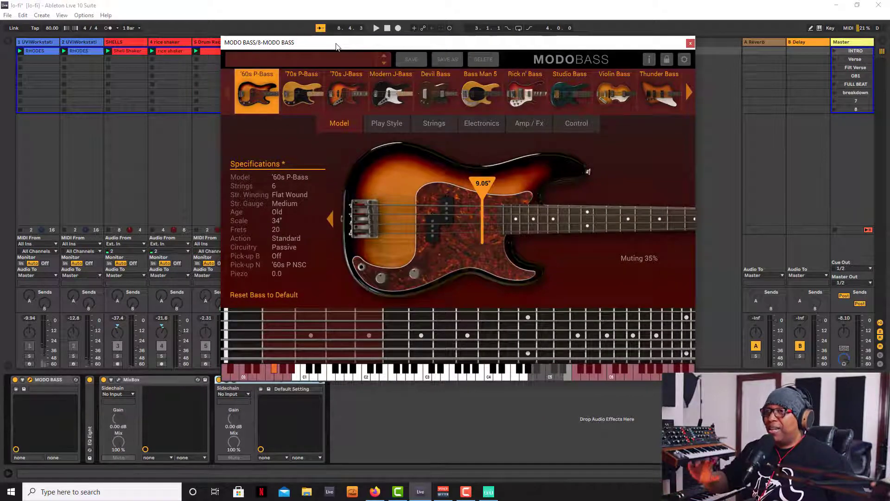
drag(336, 46, 341, 57)
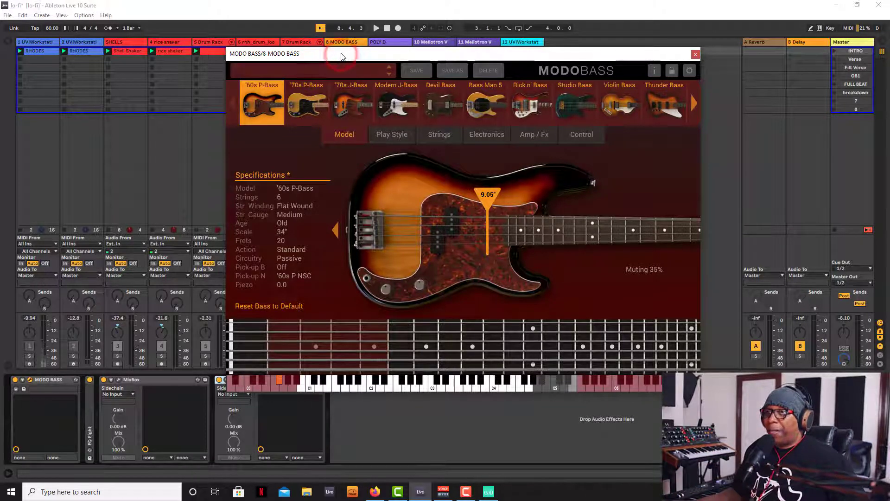
drag(341, 53, 334, 51)
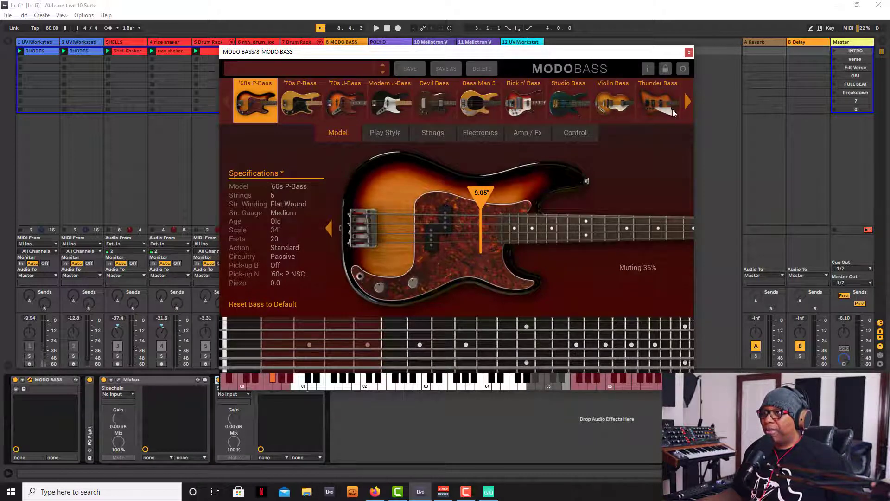
click(383, 134)
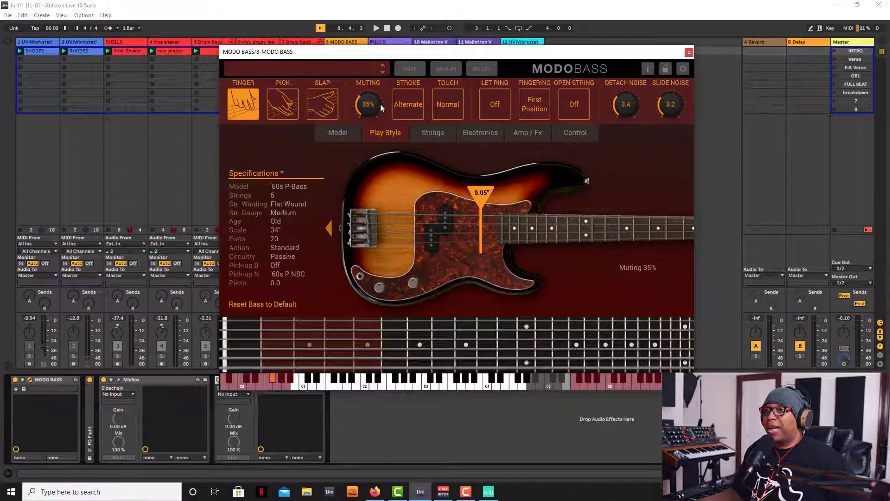
click(435, 134)
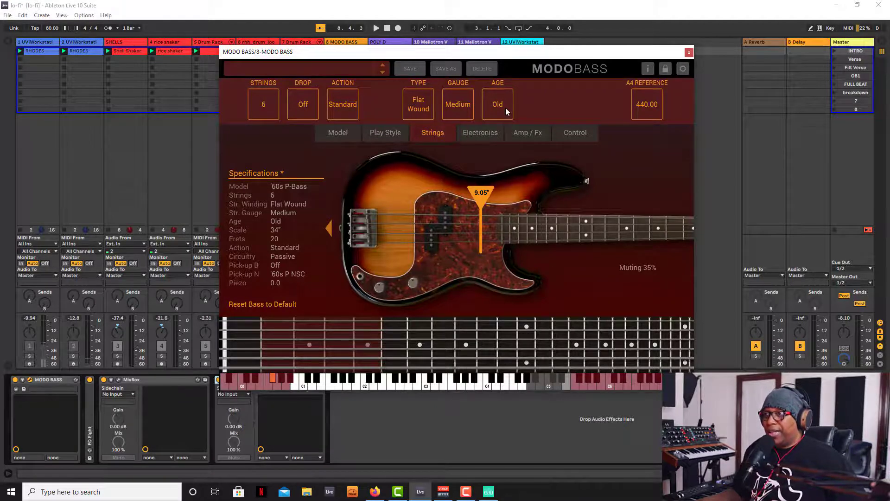
click(489, 135)
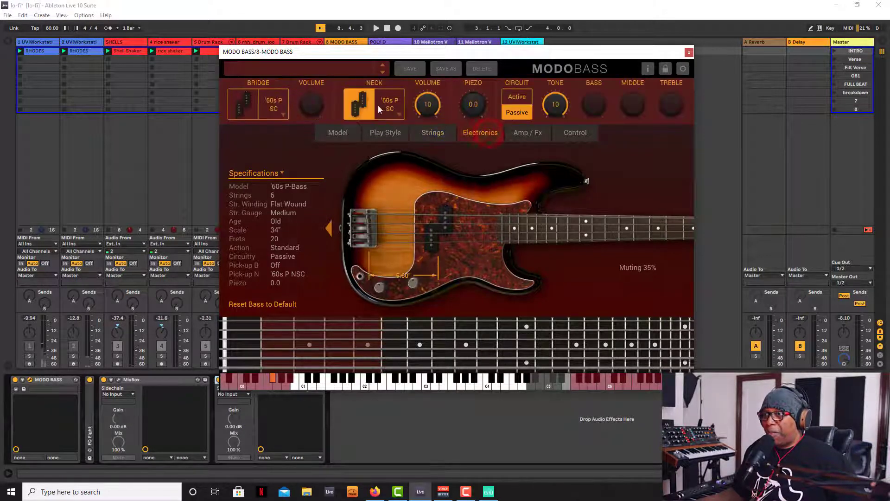
click(524, 132)
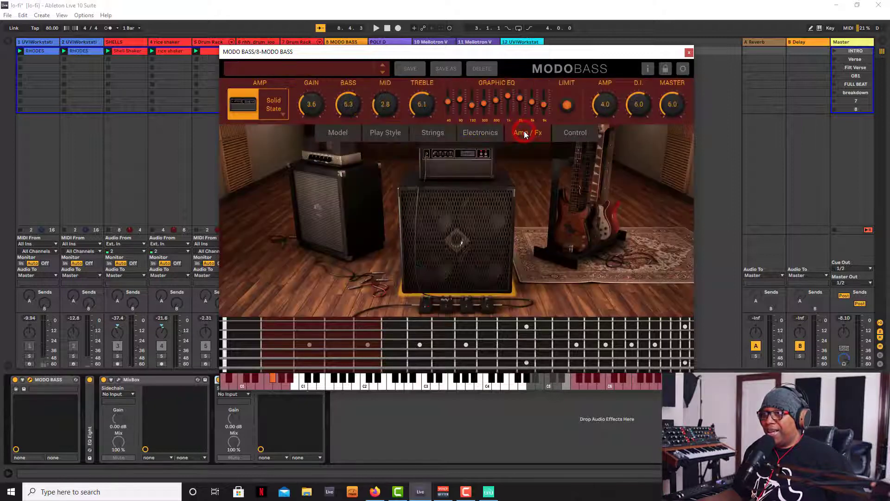
click(339, 133)
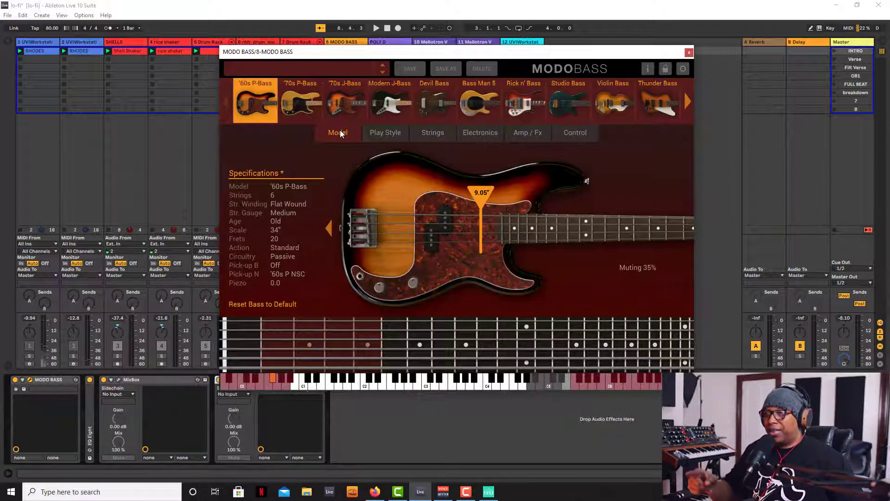
click(689, 52)
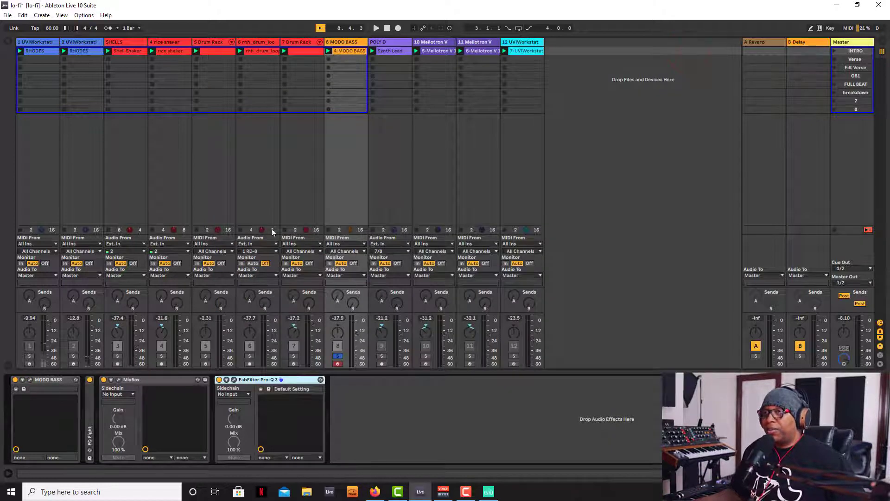
Open MixBox on the bass track, bypass all four effects, and audition the bass without them
click(119, 380)
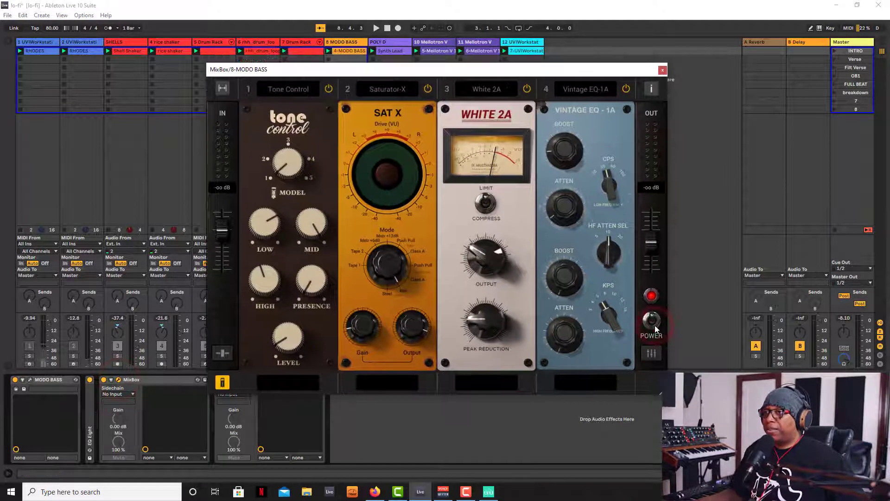
click(626, 89)
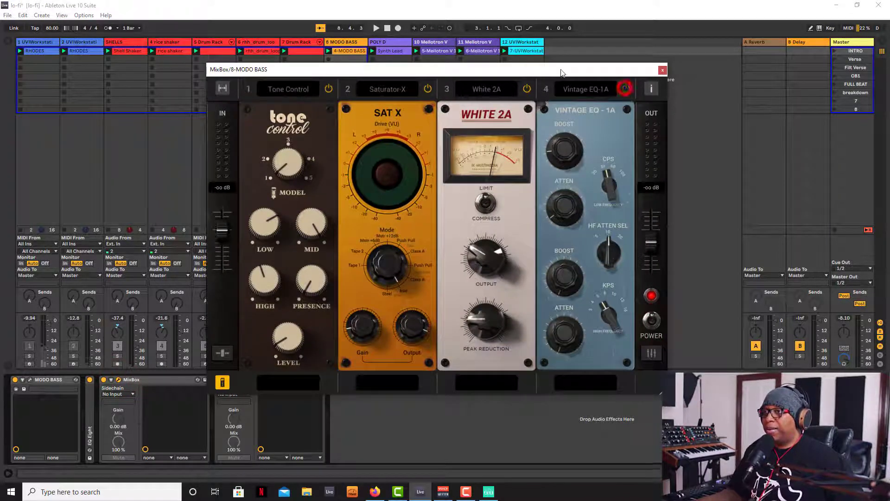
click(527, 89)
click(427, 89)
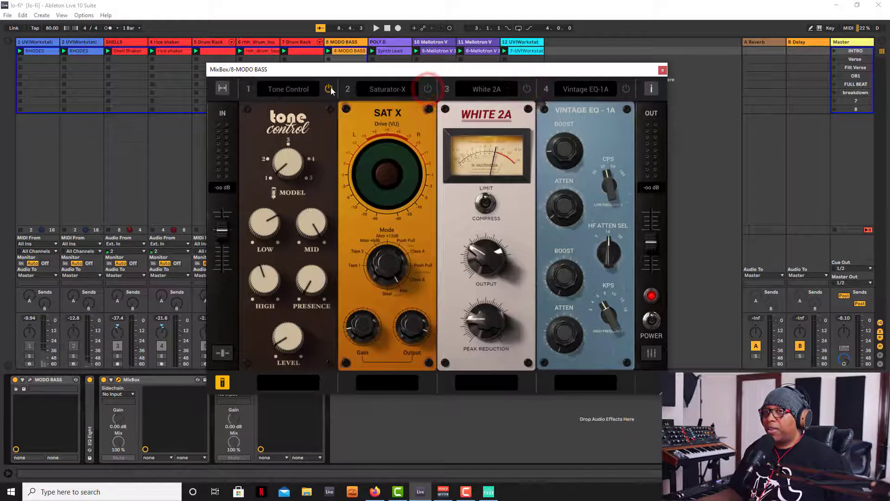
click(328, 88)
click(373, 72)
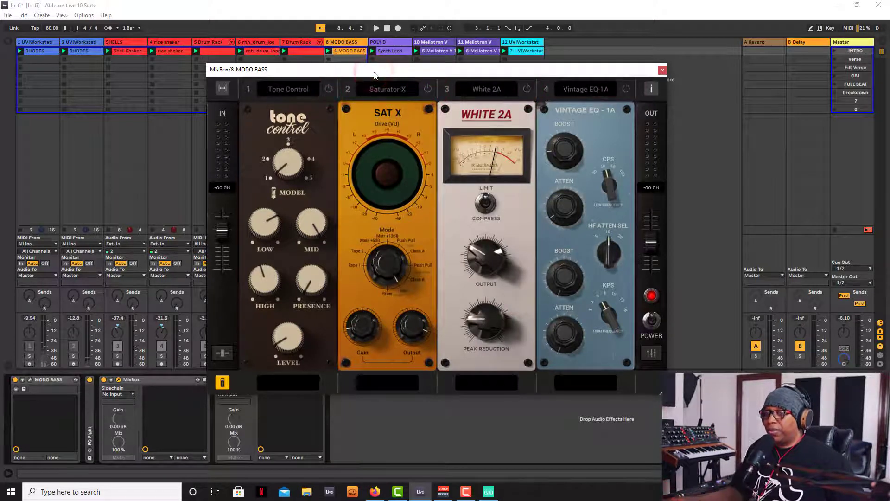
key(space)
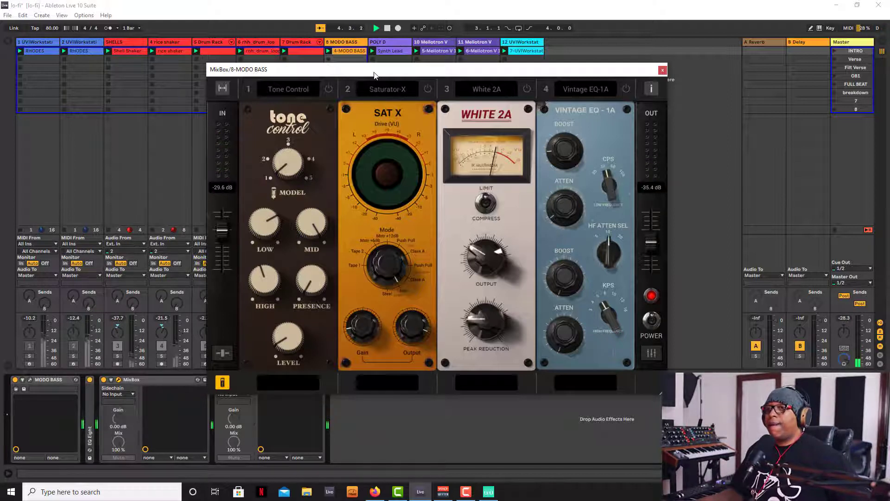
key(space)
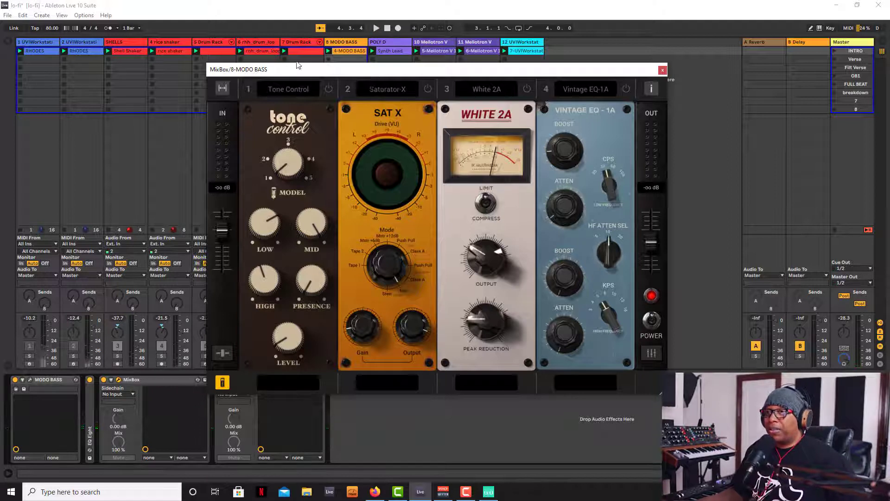
Enable Tone Control on the bass and compare playback with it bypassed and active, leaving it enabled
click(327, 88)
click(285, 88)
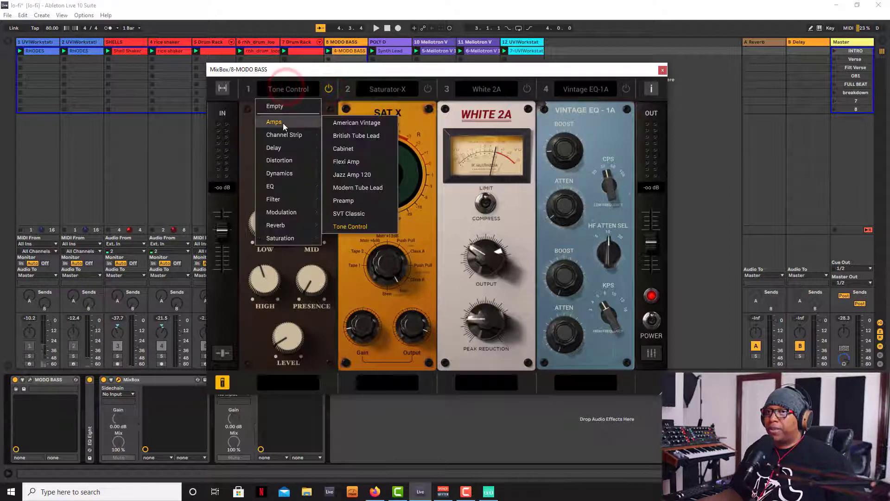
click(321, 71)
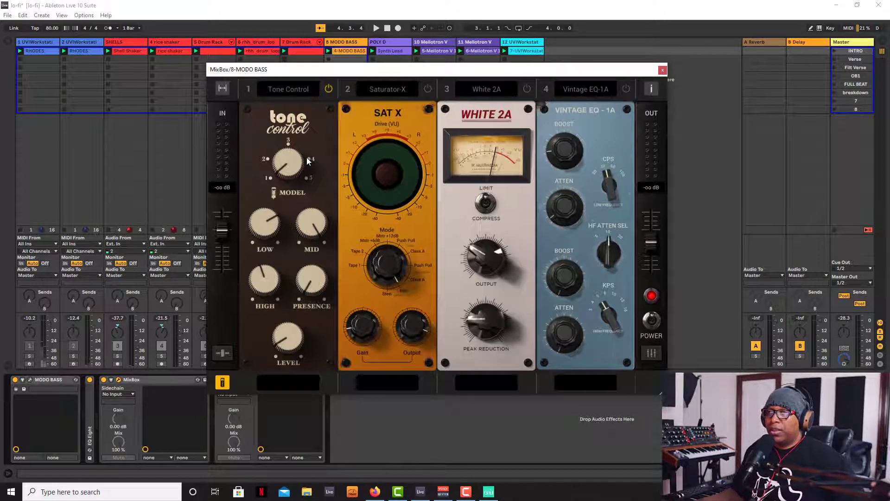
key(space)
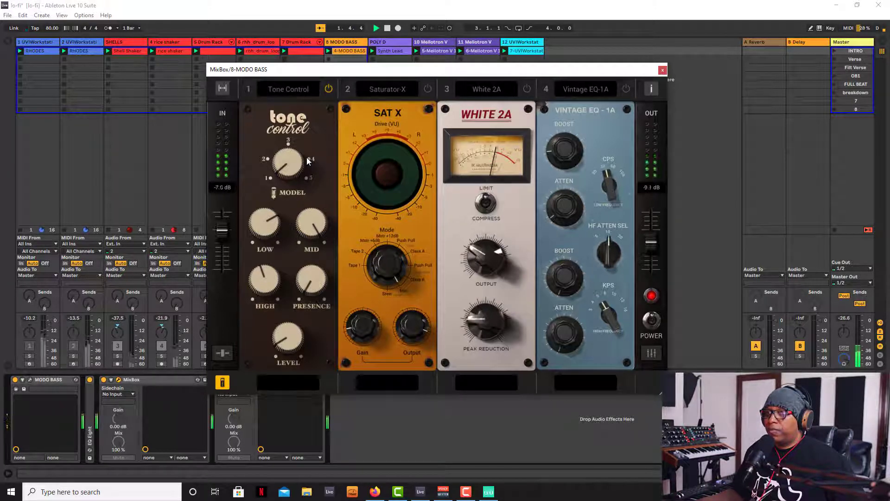
click(329, 89)
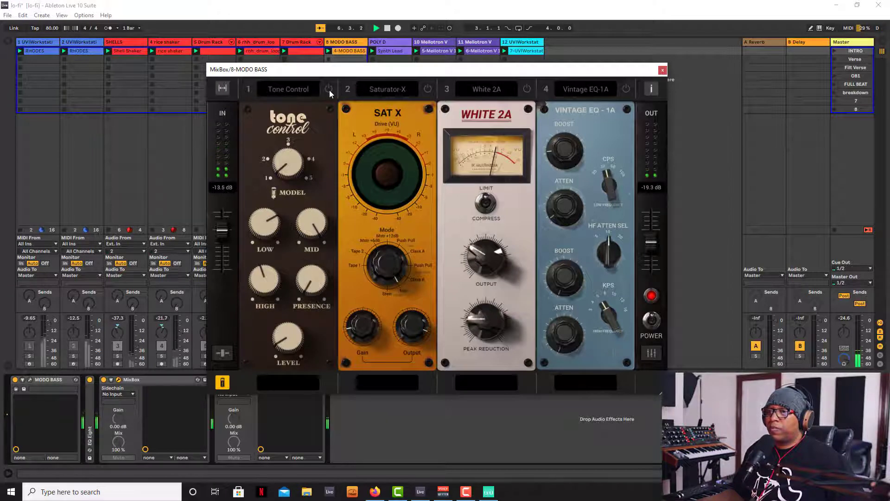
click(329, 89)
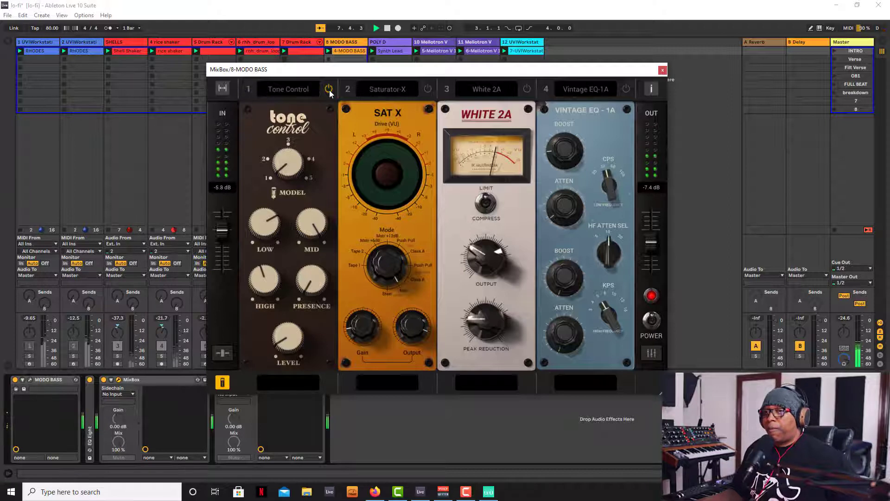
key(space)
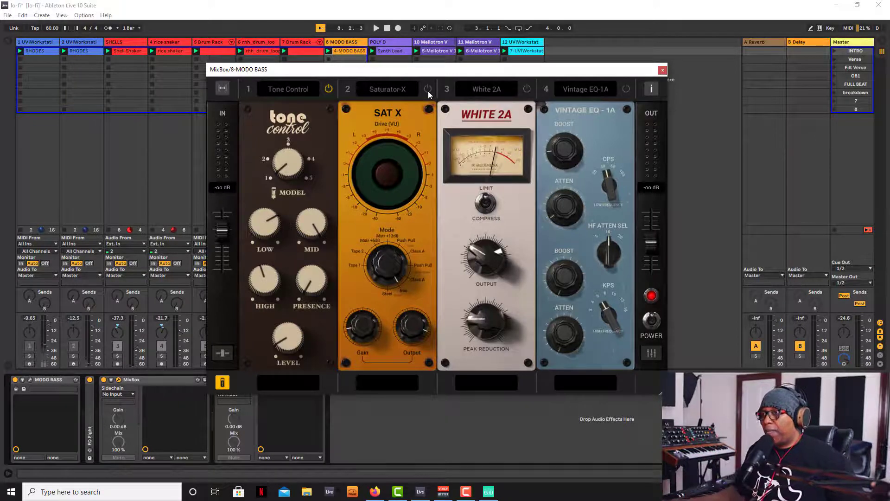
Add Saturator-X to the active bass effects, comparing playback with it on and off, and leave it enabled
key(space)
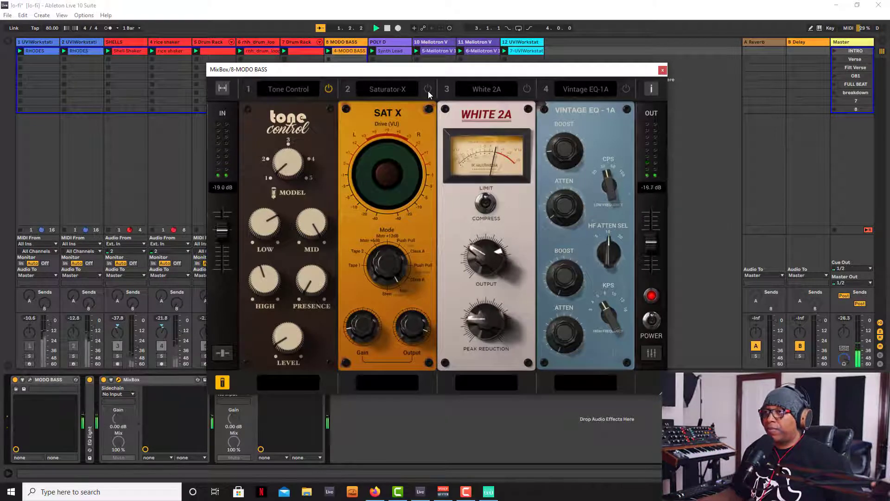
click(427, 89)
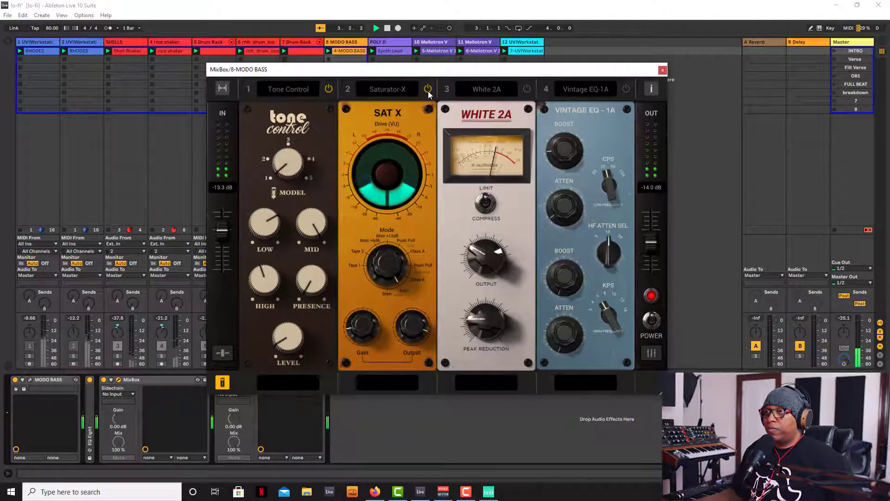
click(428, 90)
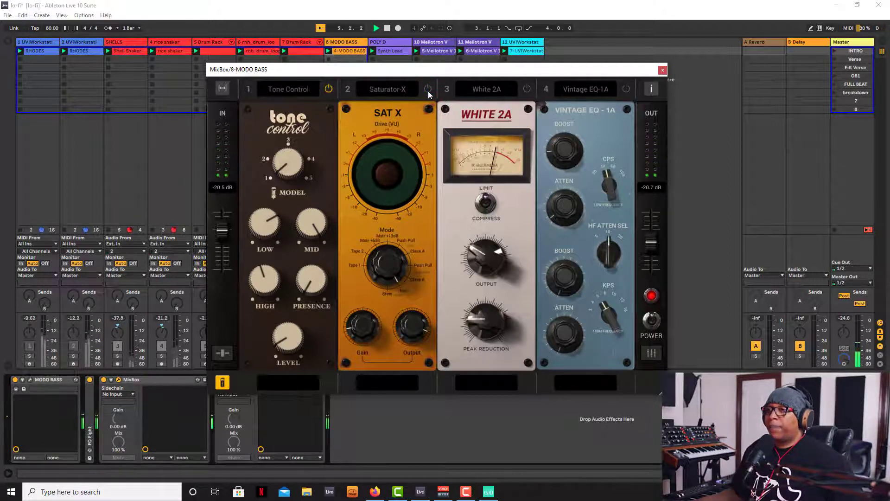
click(428, 89)
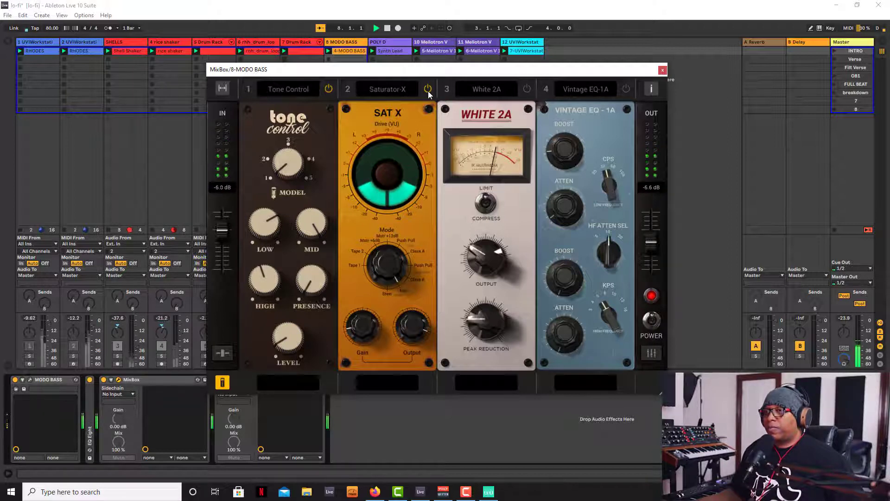
key(space)
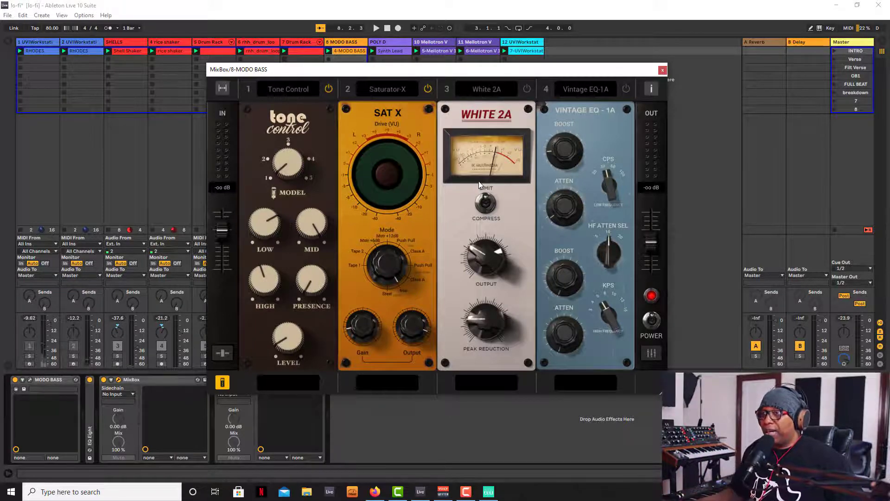
Enable the White 2A on the bass, compare playback with it bypassed and active, and leave it enabled
click(527, 89)
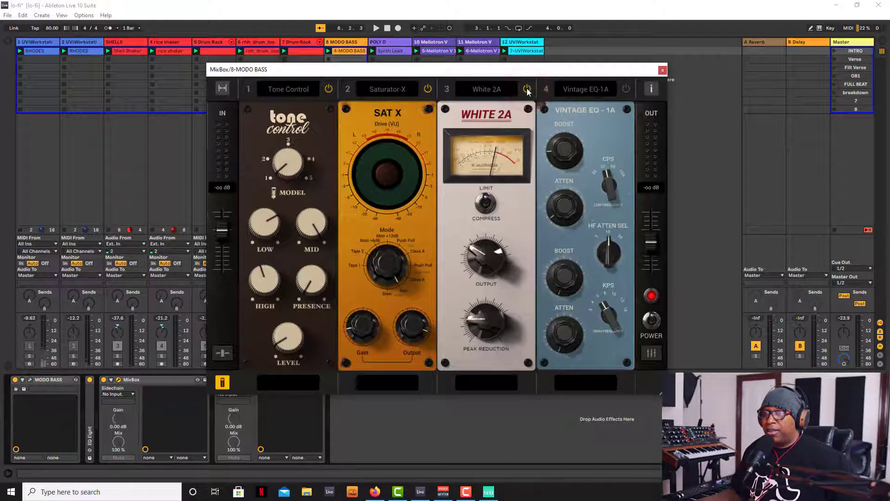
key(space)
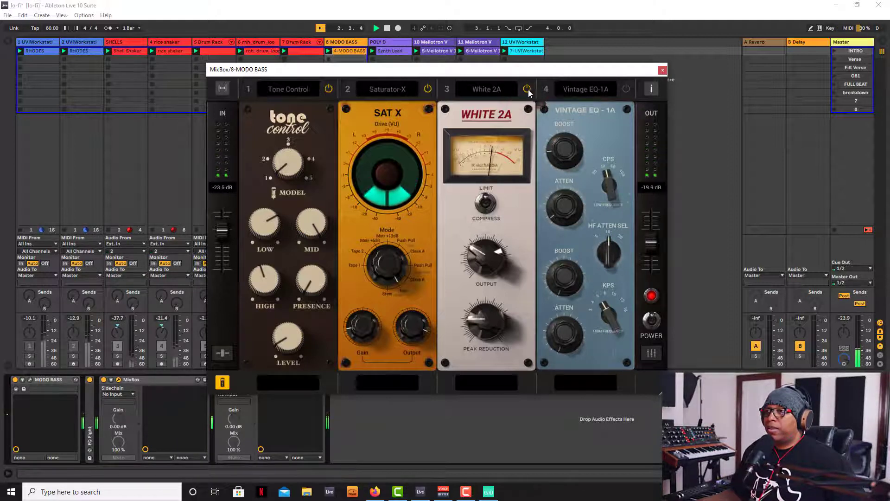
click(528, 90)
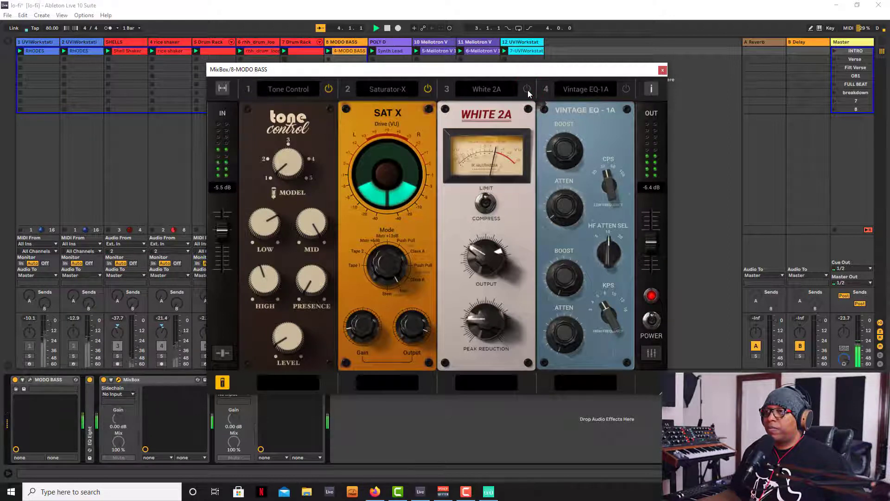
click(528, 90)
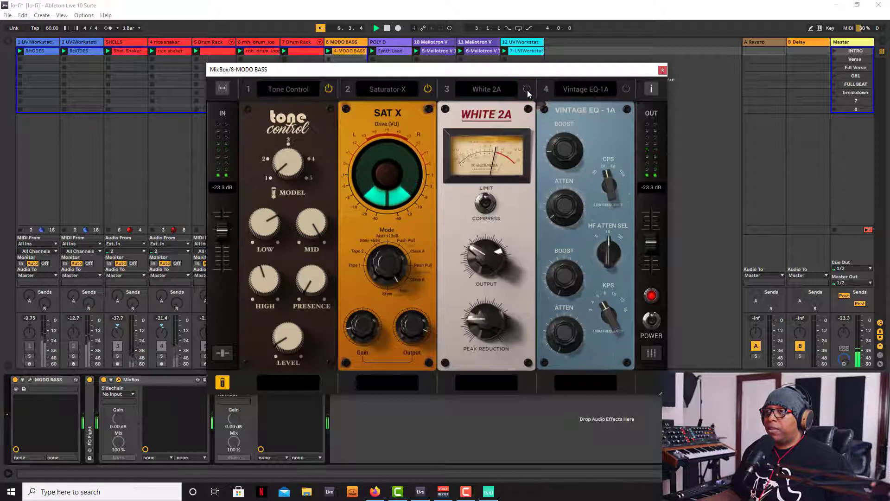
click(527, 90)
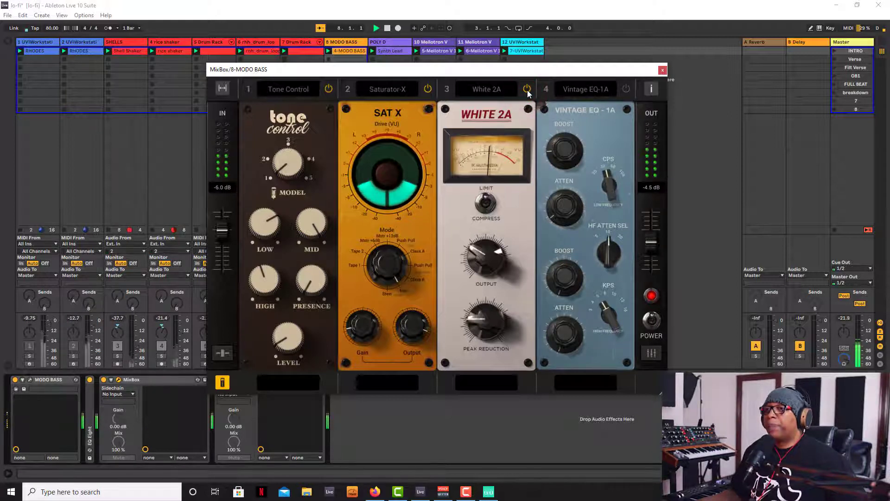
key(space)
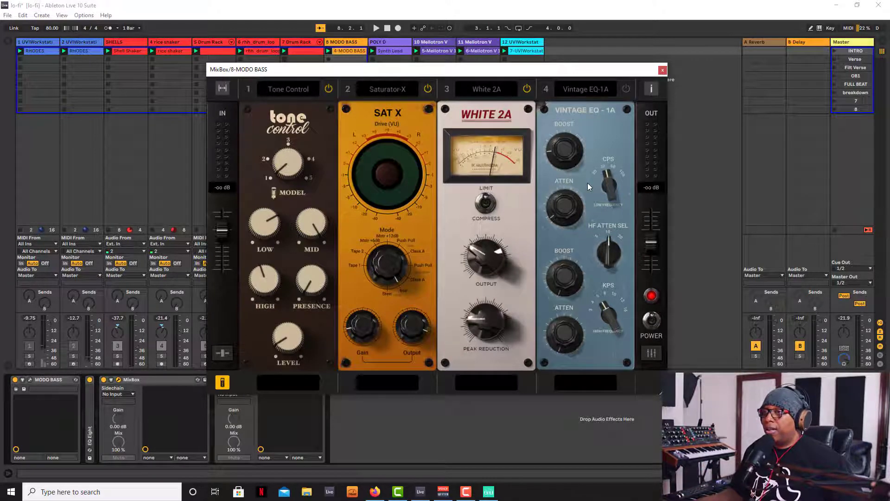
Add Vintage EQ-1A to the active bass effects, comparing playback with it off and on, and leave it enabled
click(625, 90)
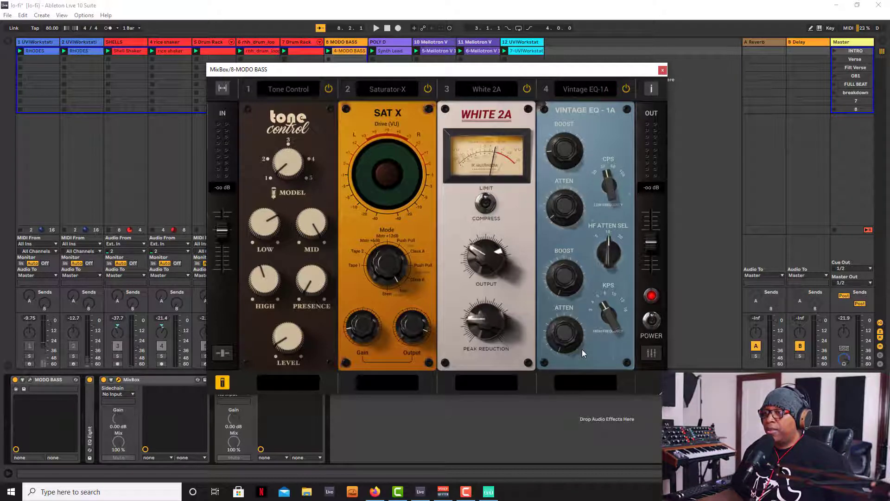
key(space)
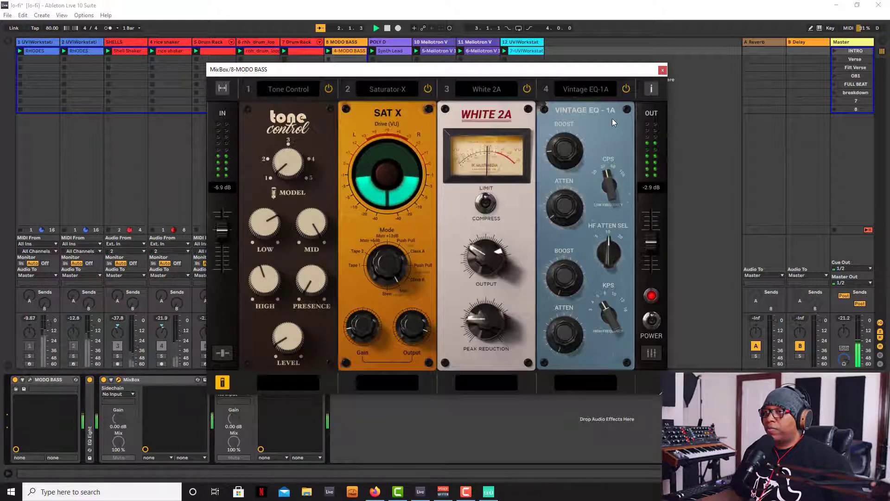
click(626, 90)
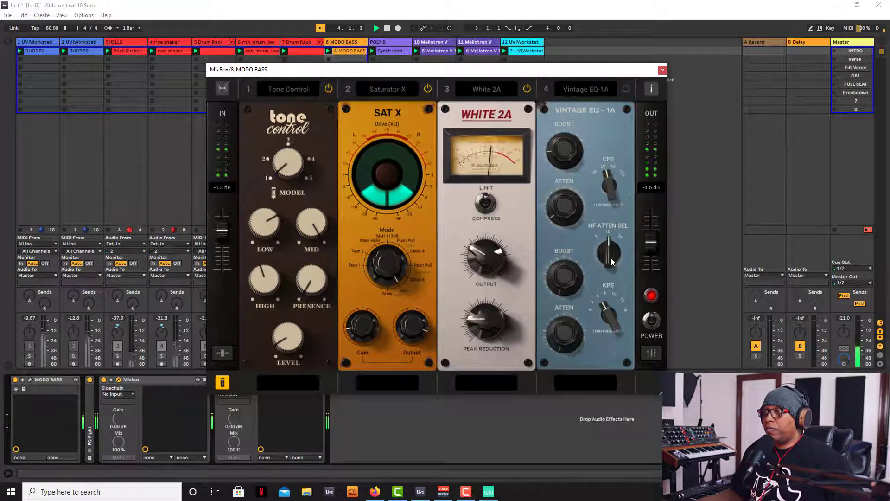
click(626, 90)
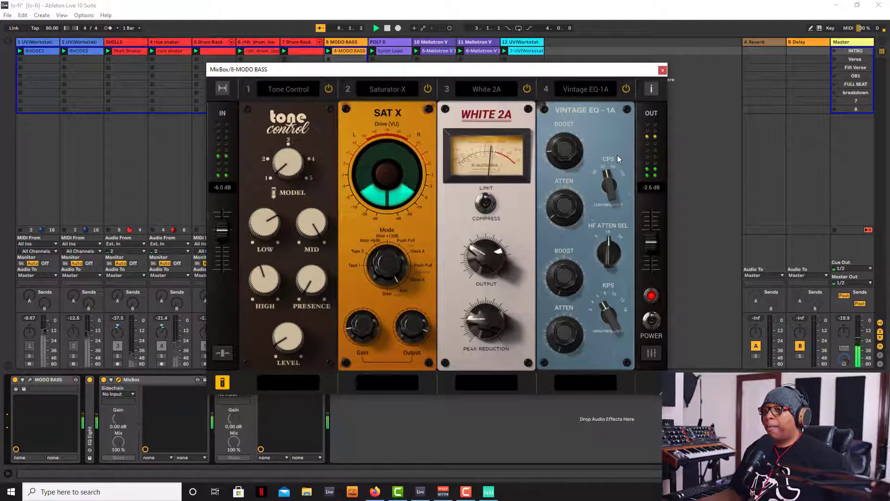
key(space)
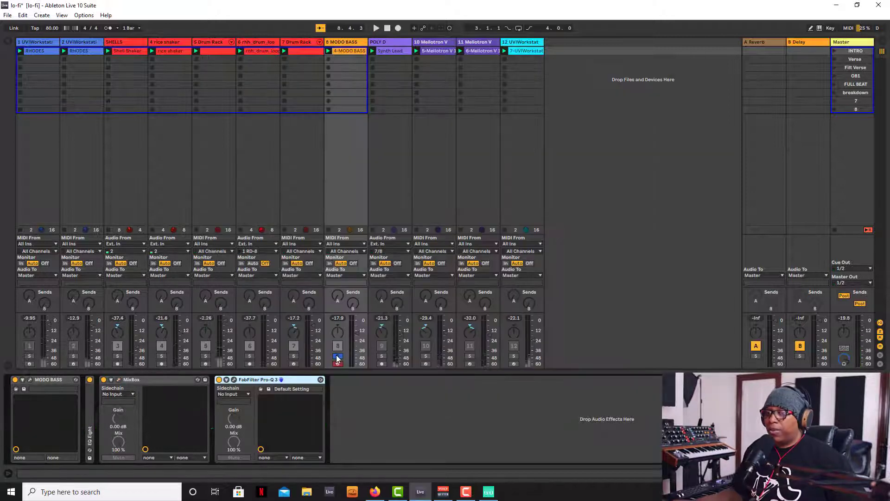
Unsolo the MODO BASS track, activate the first Rhodes track and track 12, and play the mix
click(338, 357)
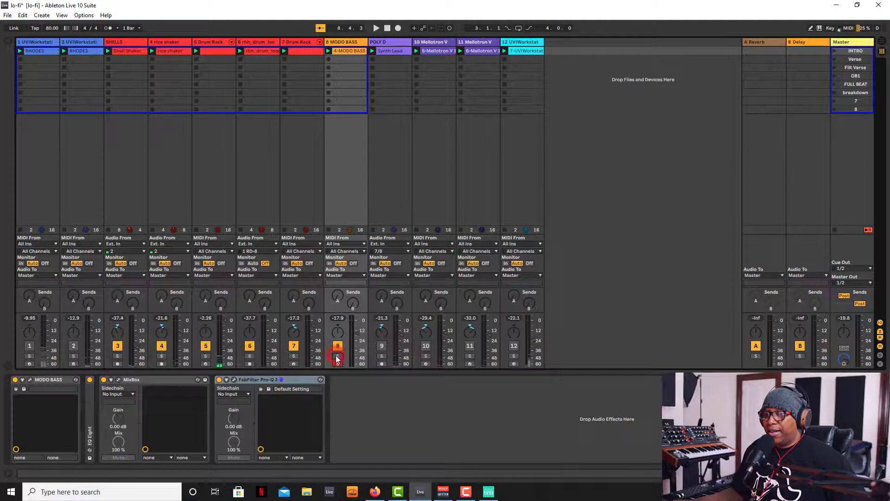
click(31, 346)
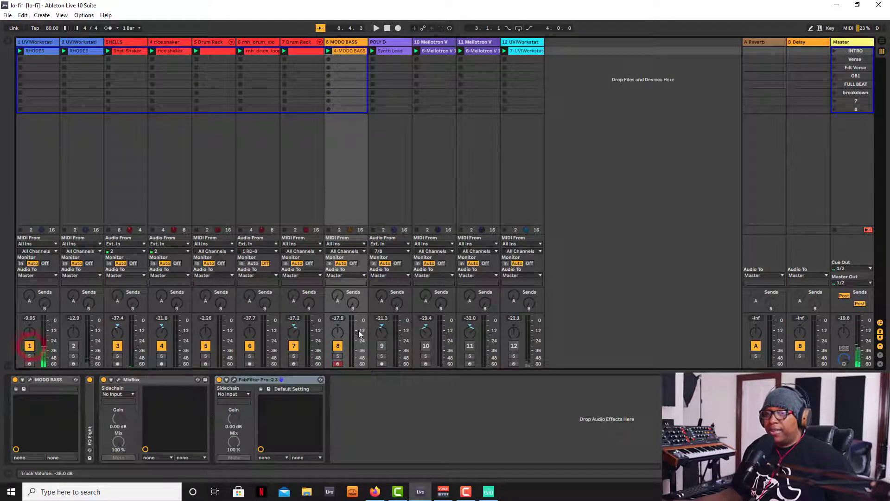
click(514, 345)
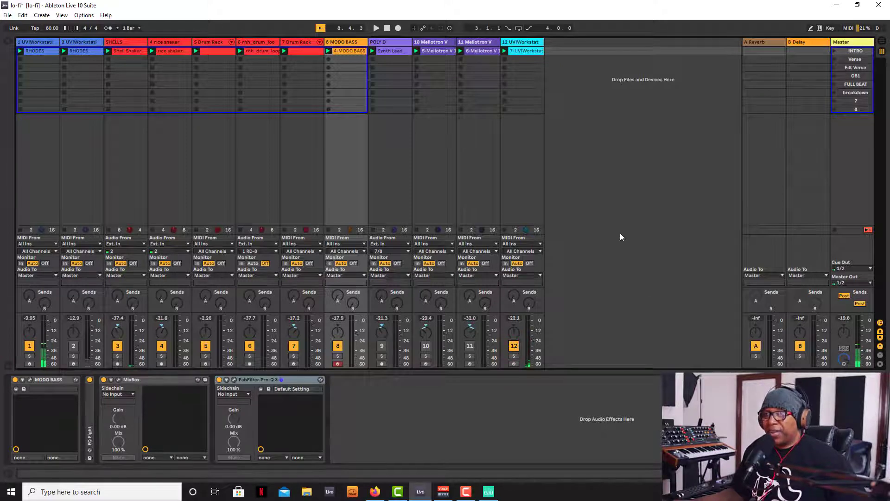
key(space)
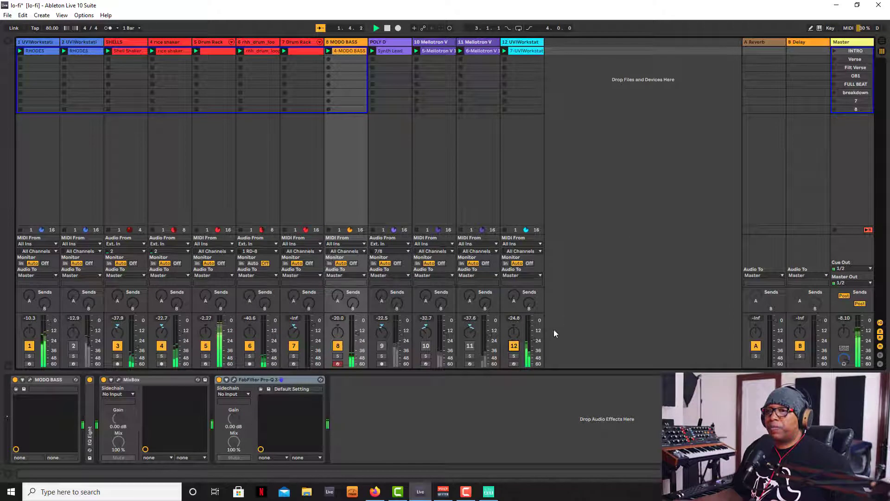
Set track 12's volume to about -25.3 dB during playback and deactivate the track
drag(540, 343, 537, 346)
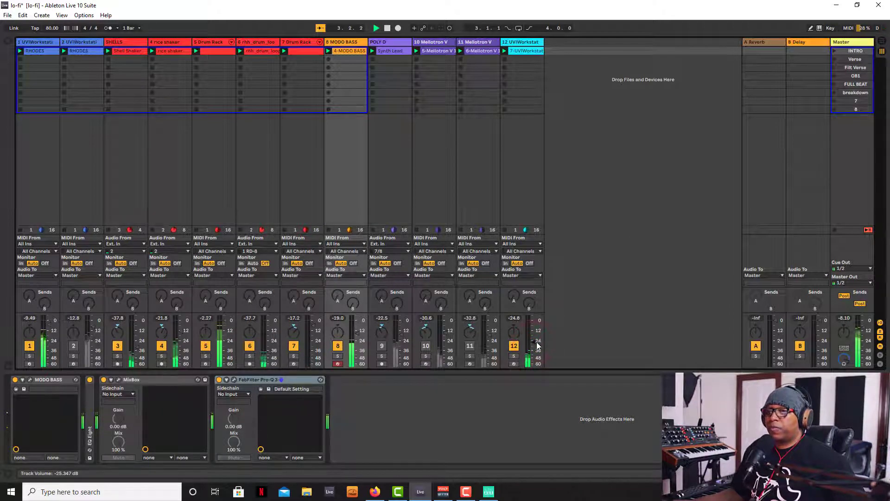
click(514, 346)
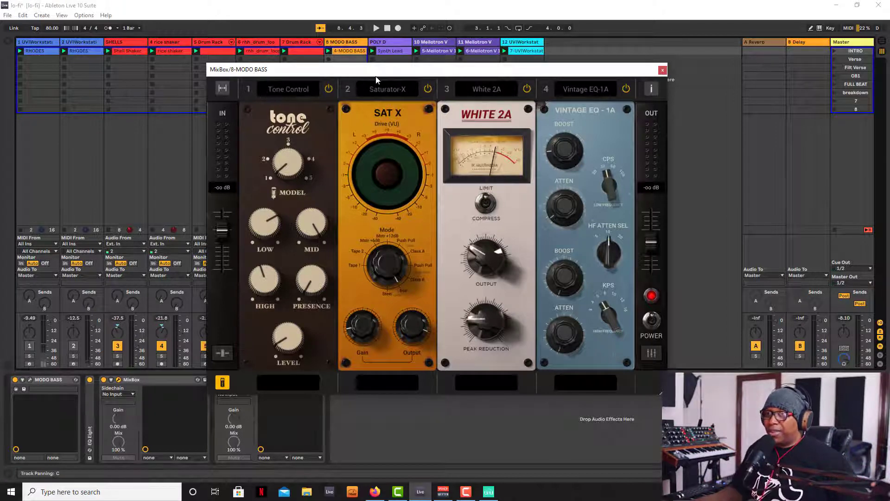
Examine the effect categories available for the first slot of the bass track's MixBox, including the EQ types, and dismiss the list
drag(375, 76, 407, 67)
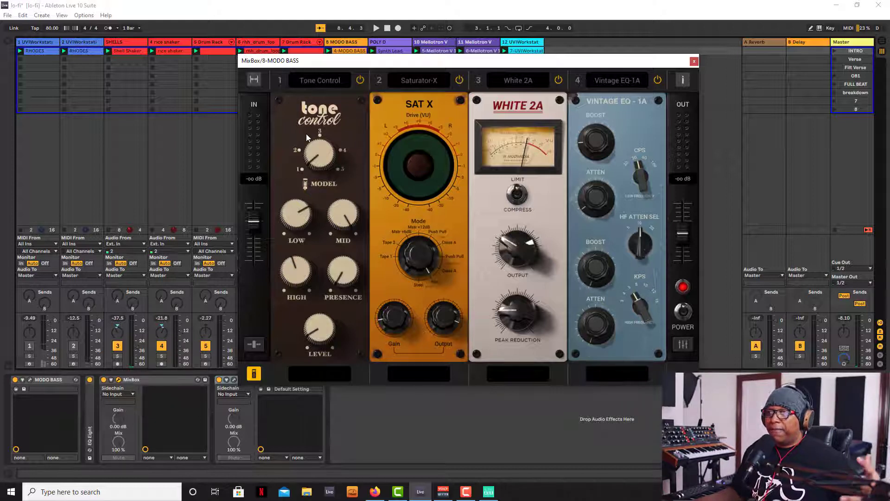
click(305, 82)
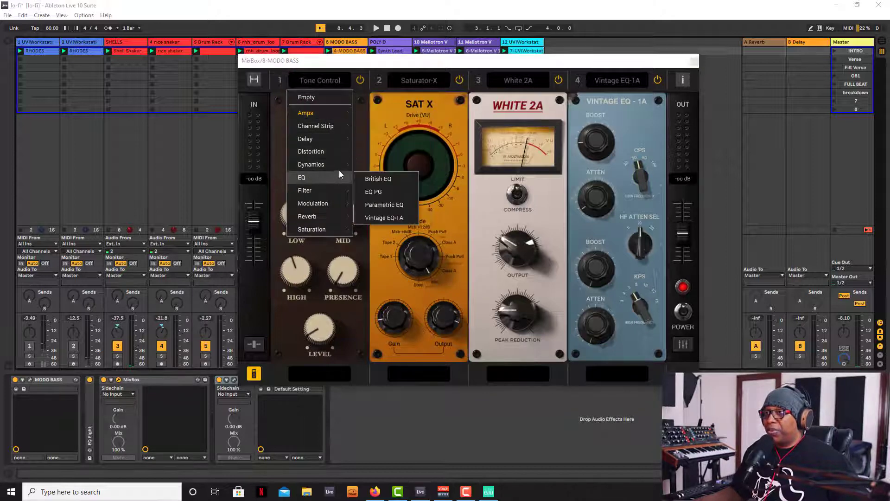
click(328, 64)
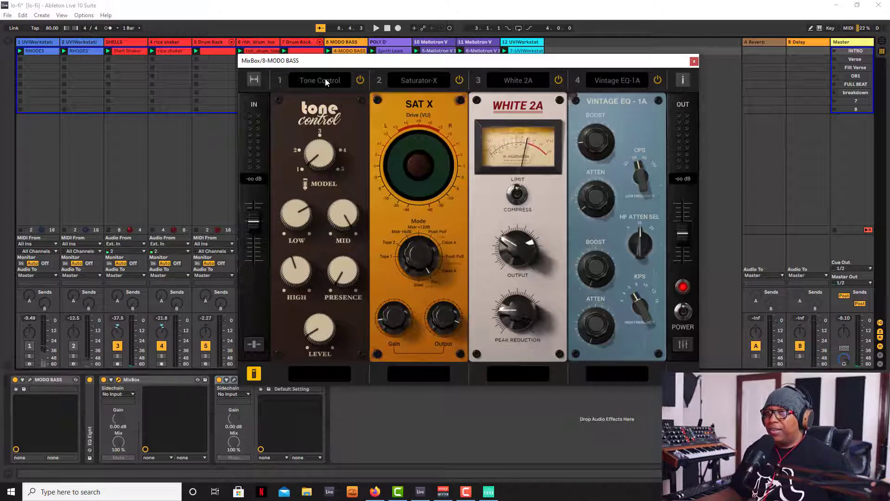
click(311, 79)
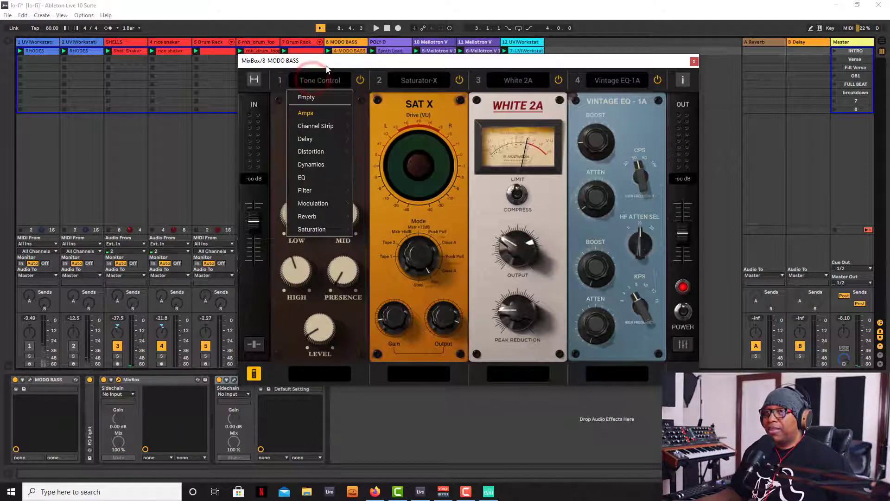
click(326, 63)
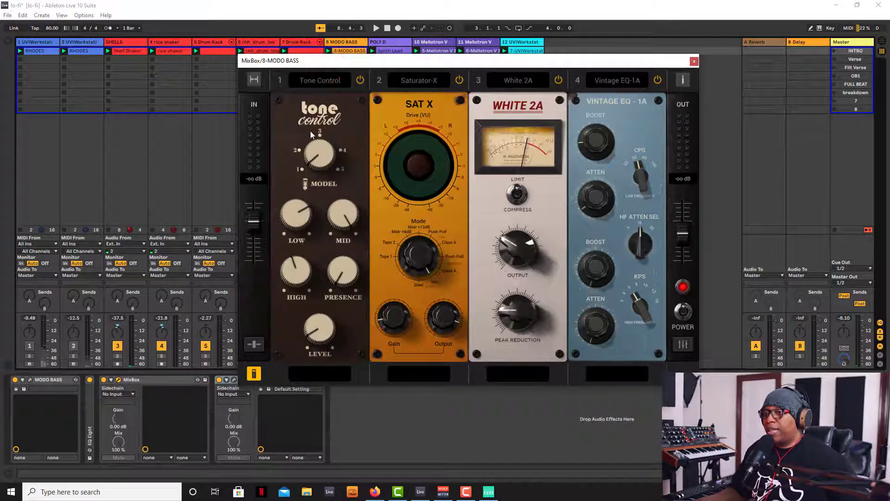
drag(327, 60, 315, 58)
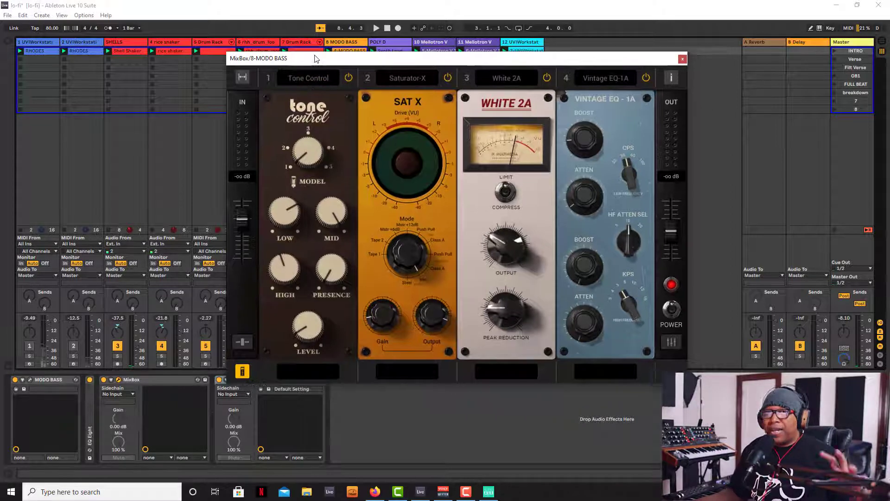